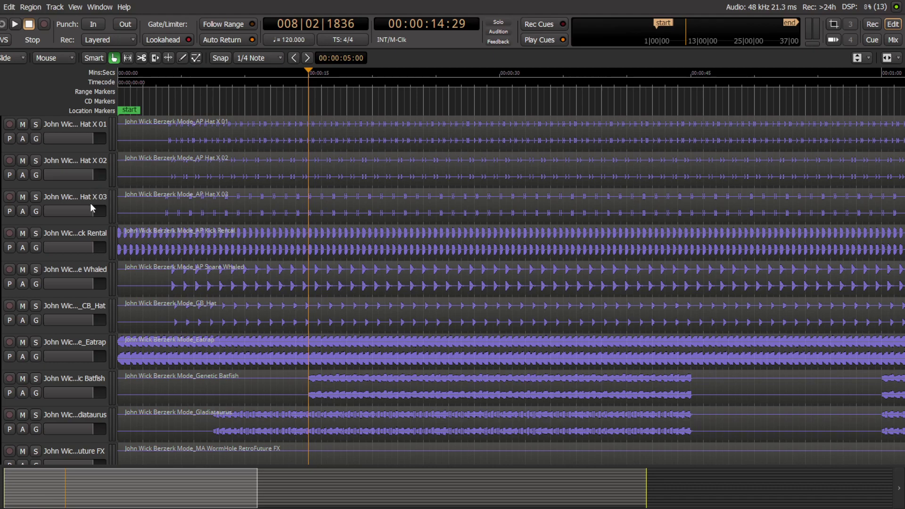
- Mute all tracks except the AP Kick Rental track, leaving nothing soloed
scroll(81, 182, down, 7)
scroll(83, 185, up, 6)
scroll(83, 189, up, 1)
click(82, 232)
click(35, 233)
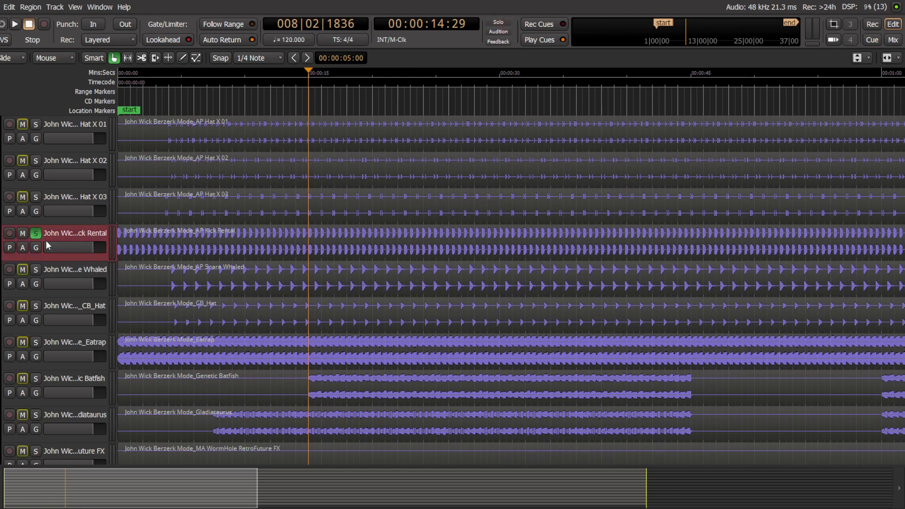
ctrl+click(22, 234)
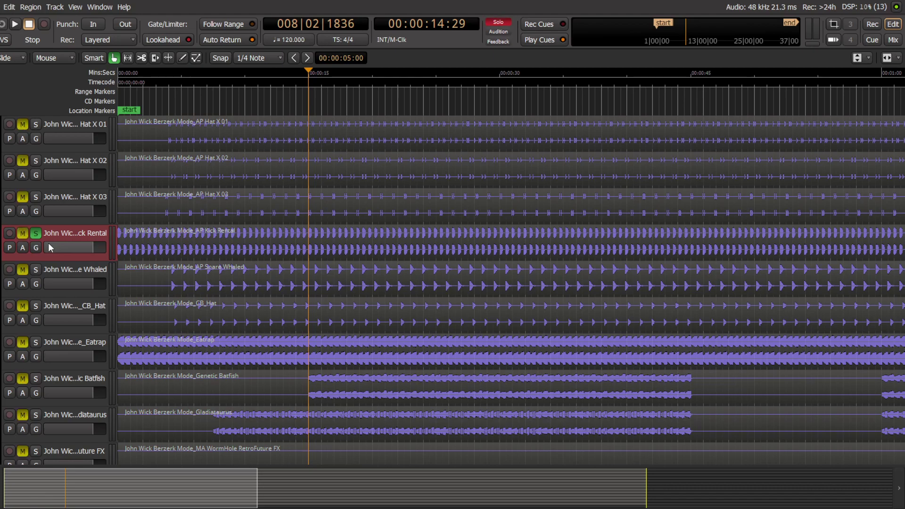
click(38, 235)
click(24, 233)
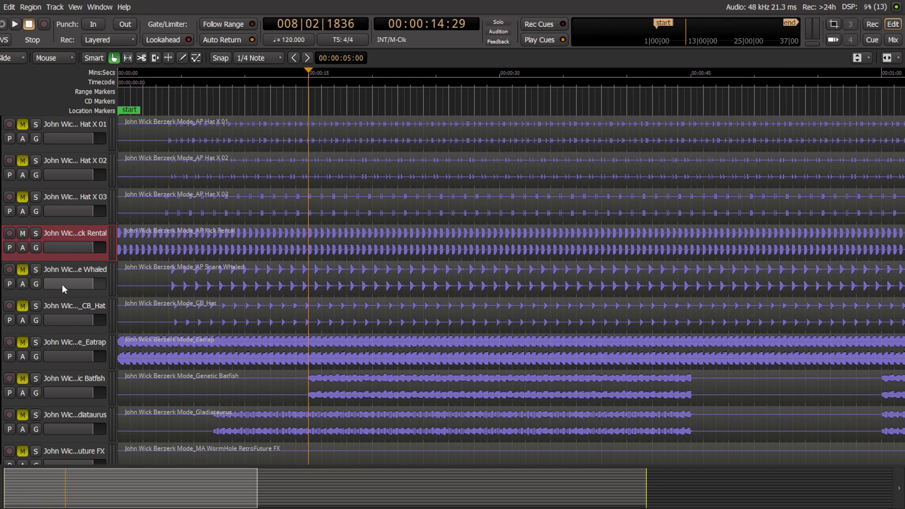
- Insert the SSL Native compressor on the Master channel and start playback with the monitor level at 6.02 dB
click(894, 39)
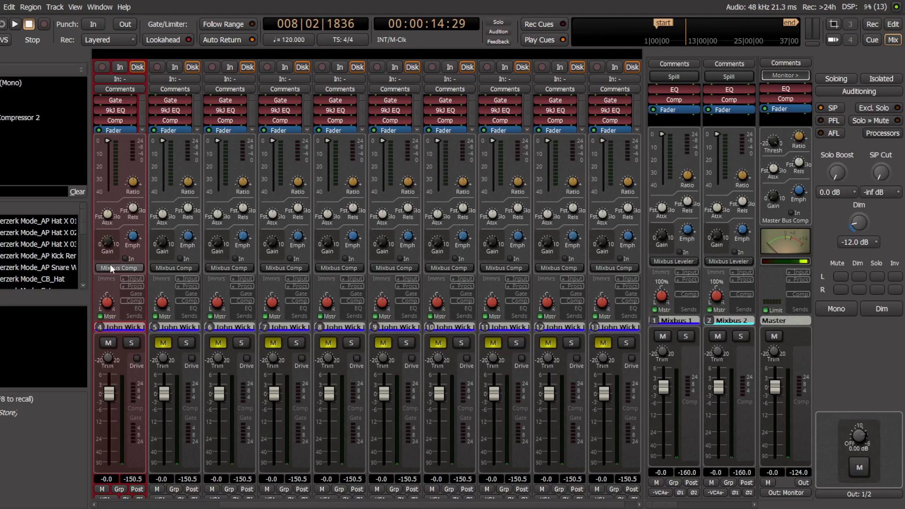
click(135, 309)
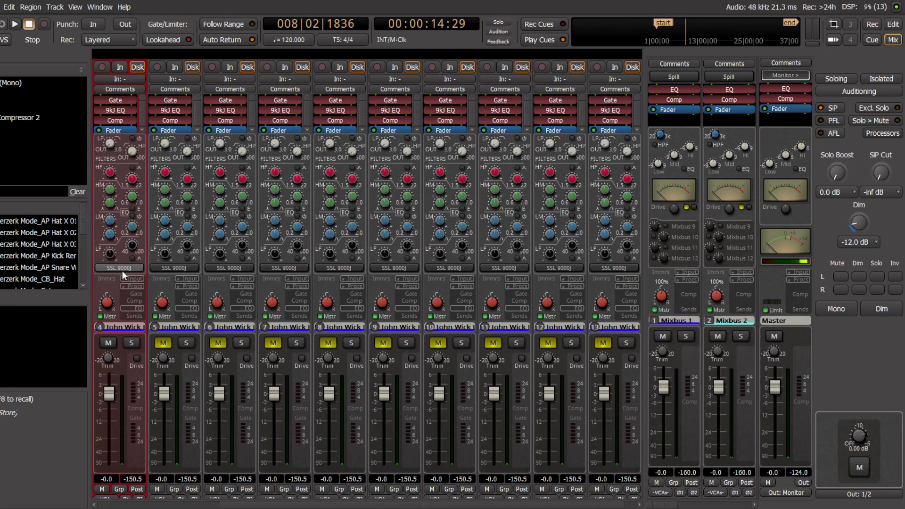
click(132, 302)
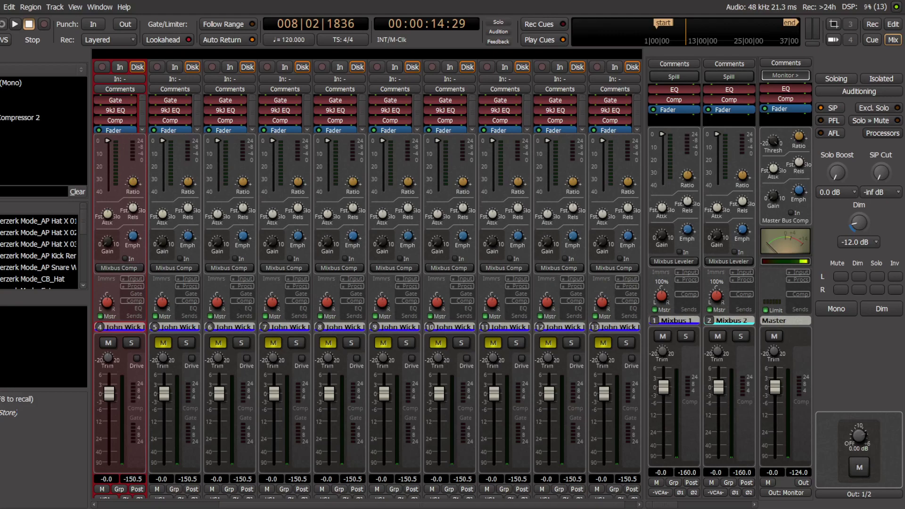
drag(19, 117, 793, 108)
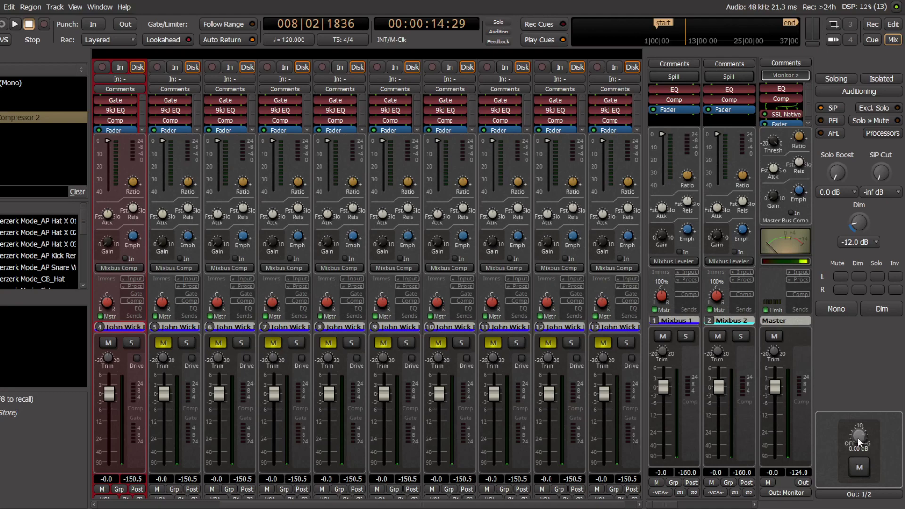
drag(859, 437, 858, 418)
key(space)
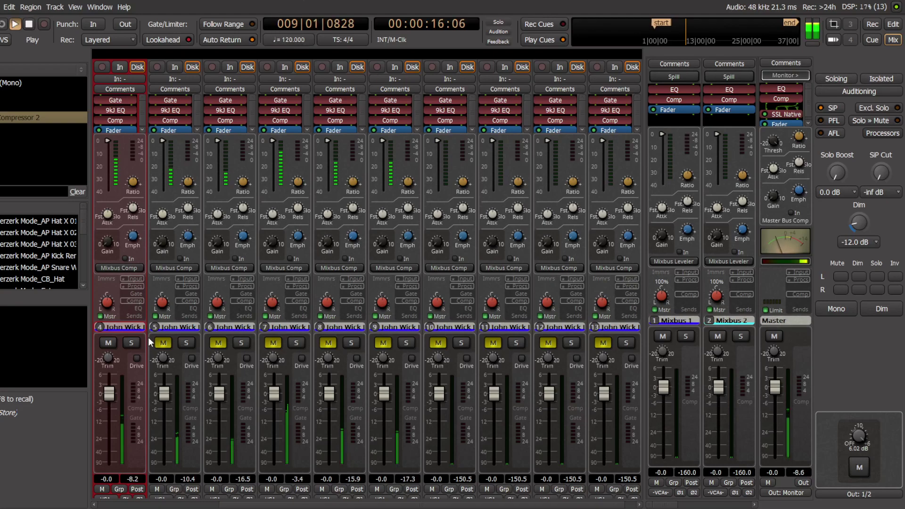
- Enable the compressor on the AP Kick Rental channel and set its threshold to -13 dB
click(125, 259)
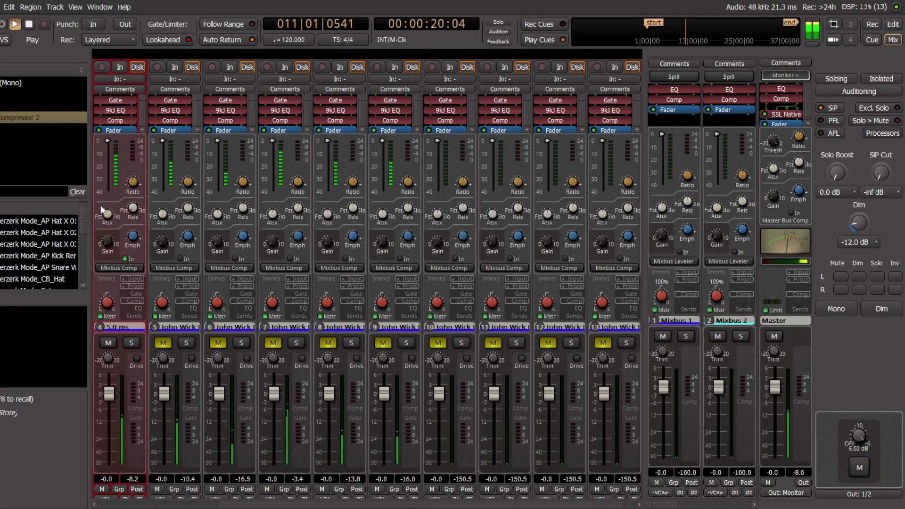
drag(110, 143, 109, 210)
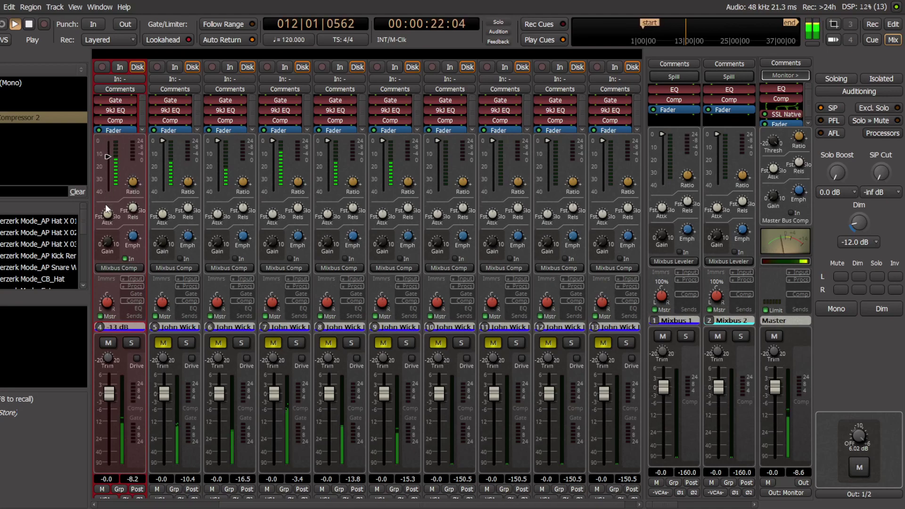
- Enable the kick channel's EQ and adjust its low and mid bands, and lower the Master fader to -5.5 dB
click(138, 309)
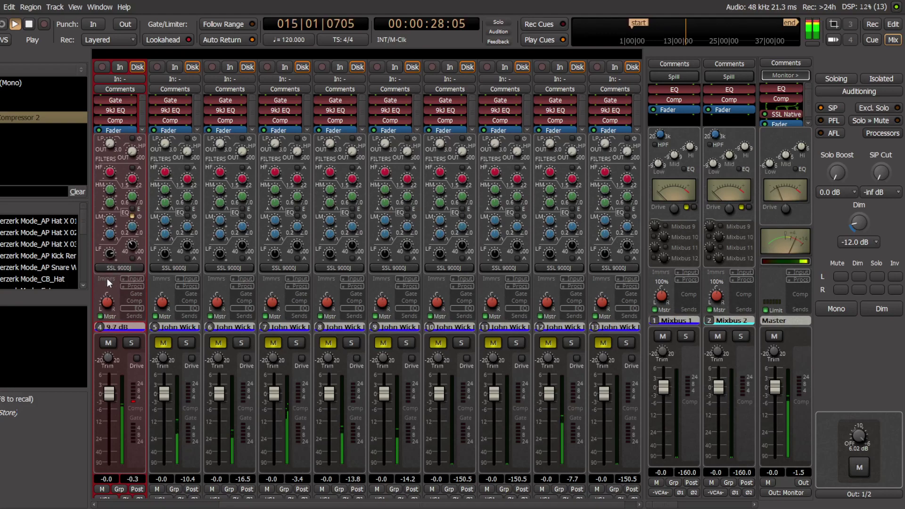
drag(107, 303, 104, 313)
drag(111, 221, 112, 204)
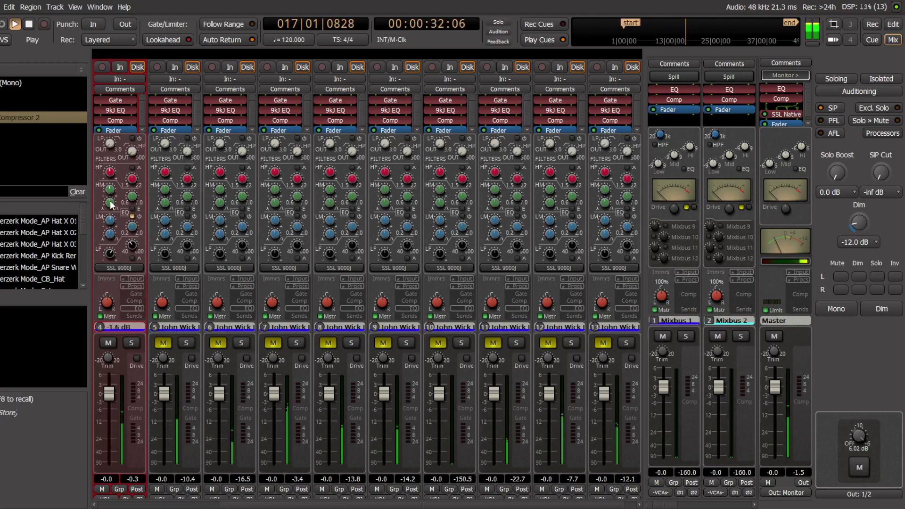
drag(773, 397, 771, 420)
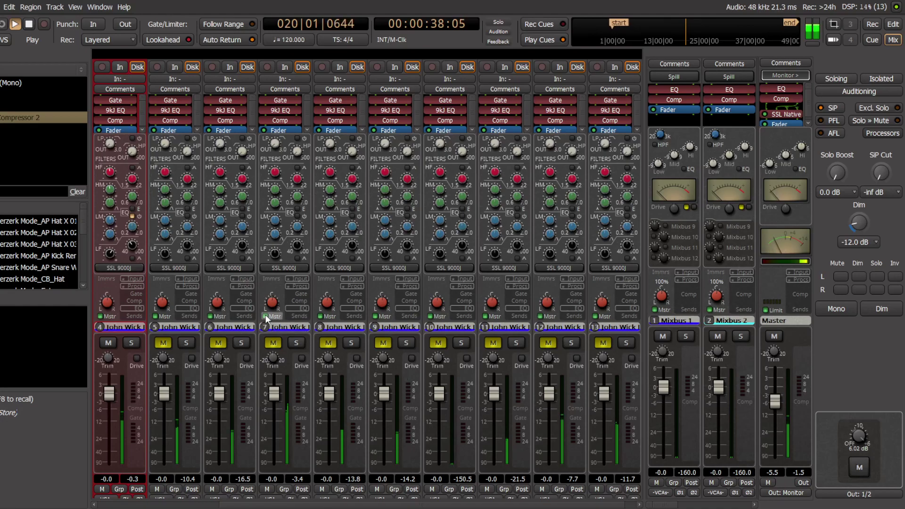
- Unmute the Spiderune track and lower its mixer fader to -3.0 dB
click(894, 24)
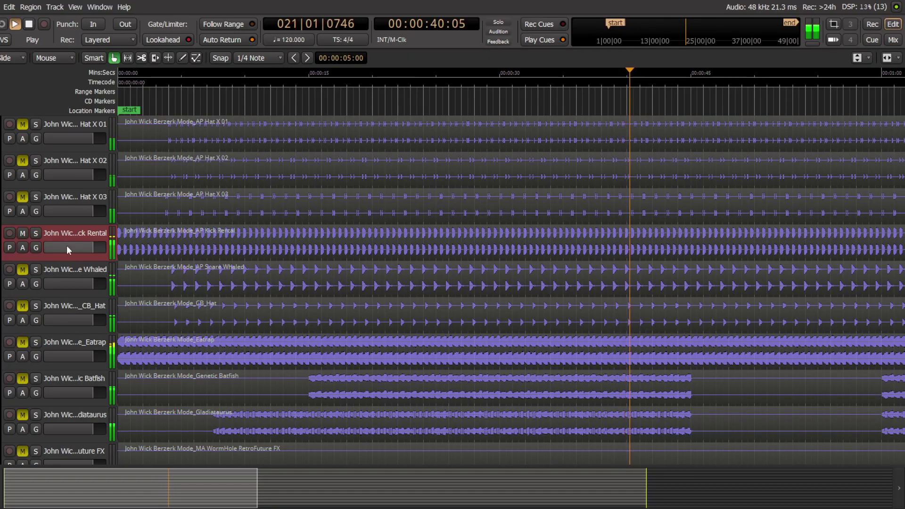
scroll(105, 132, down, 9)
scroll(97, 205, up, 2)
click(106, 277)
click(26, 268)
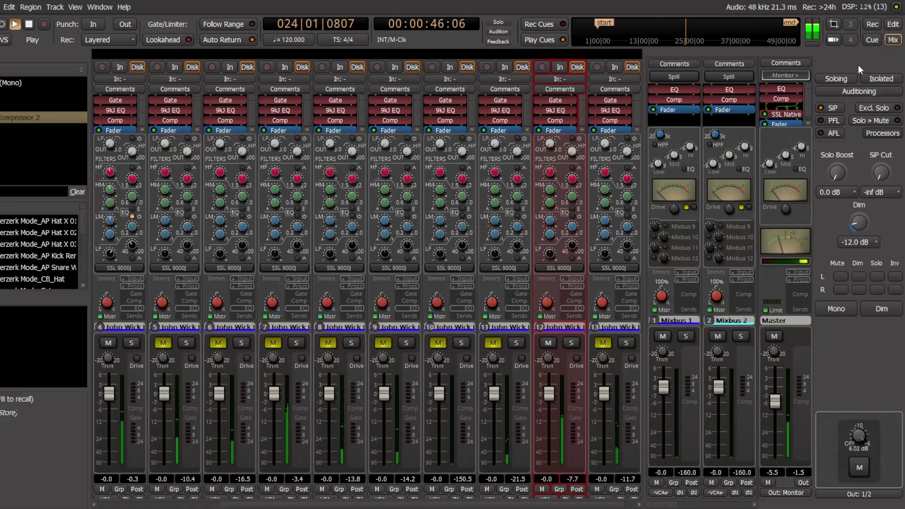
key(alt+m)
drag(547, 409, 547, 435)
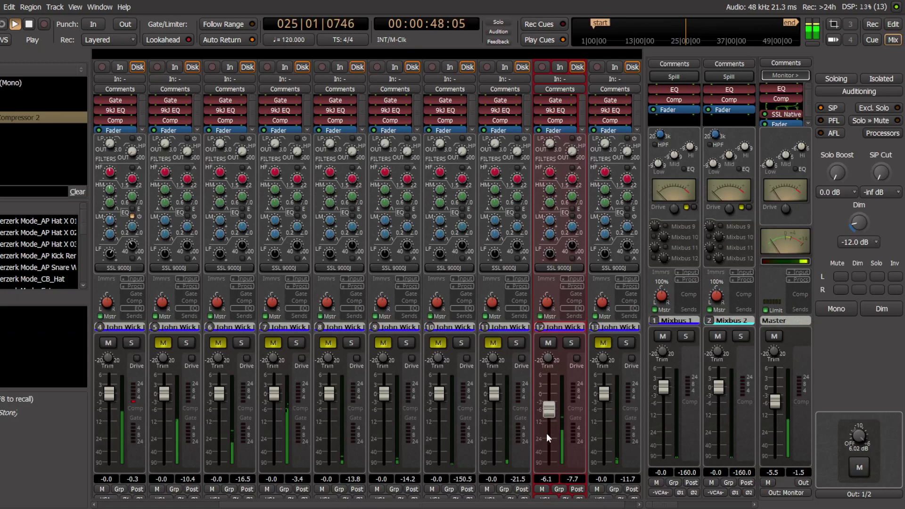
- Apply compression with a lowered threshold and EQ to the Spiderune channel, setting its fader to -4.9 dB
click(572, 300)
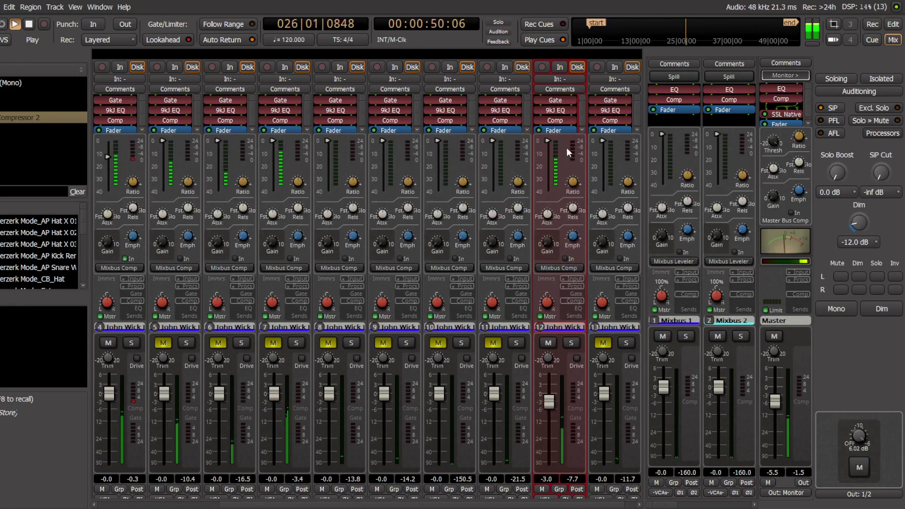
drag(547, 141, 543, 222)
click(574, 304)
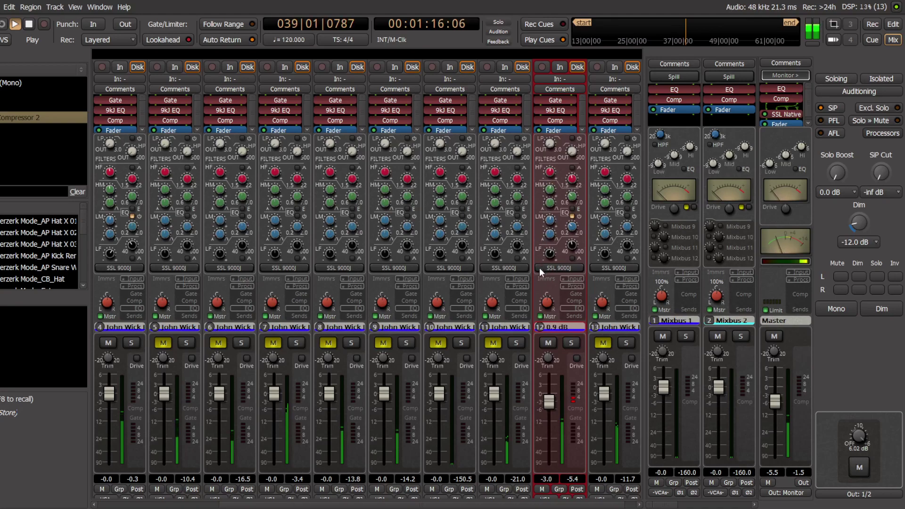
drag(549, 401, 551, 410)
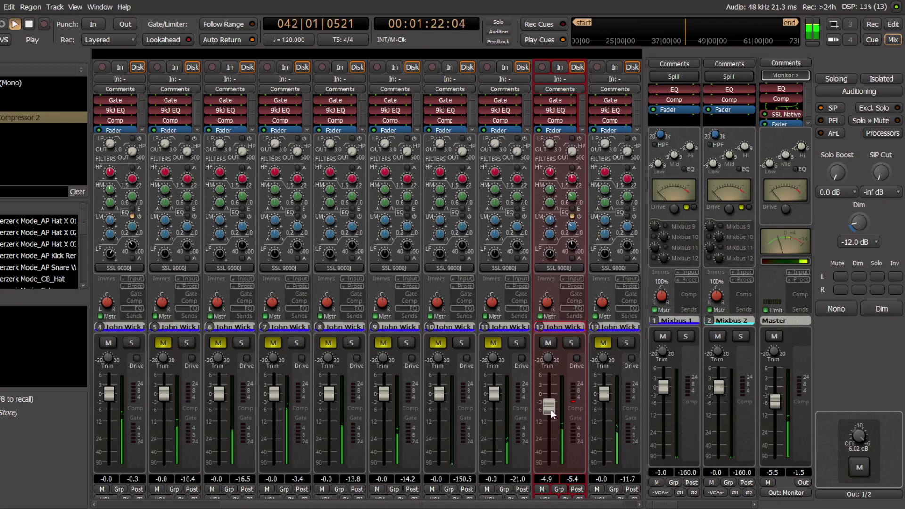
- Unmute the Eatrap track and lower its mixer fader to -4.1 dB
click(893, 24)
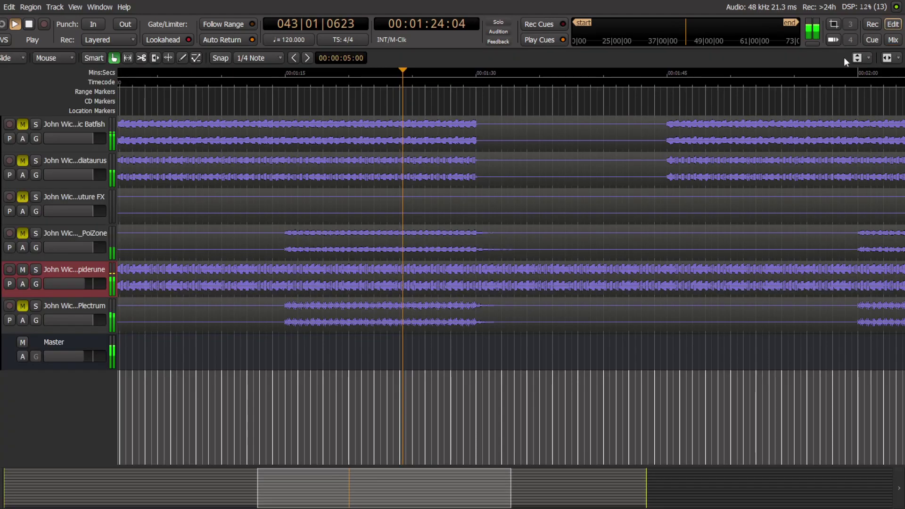
scroll(94, 307, up, 5)
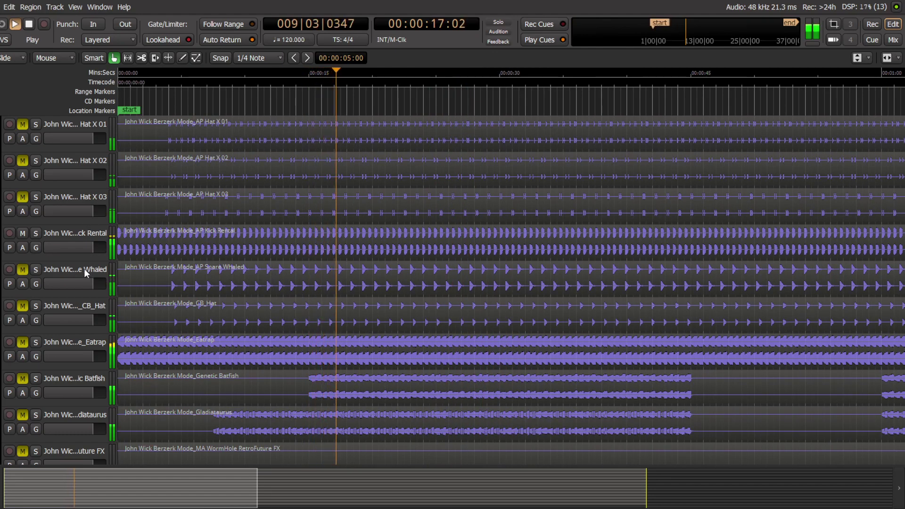
click(72, 344)
click(22, 342)
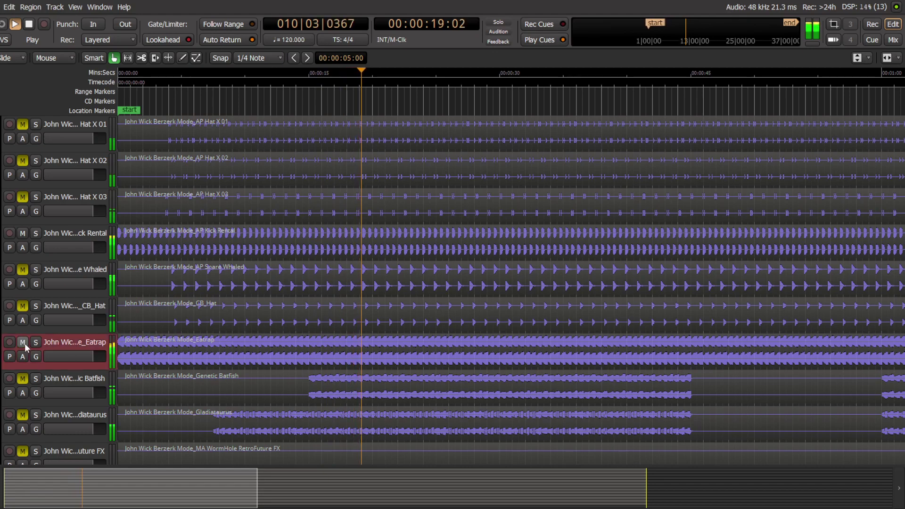
click(893, 40)
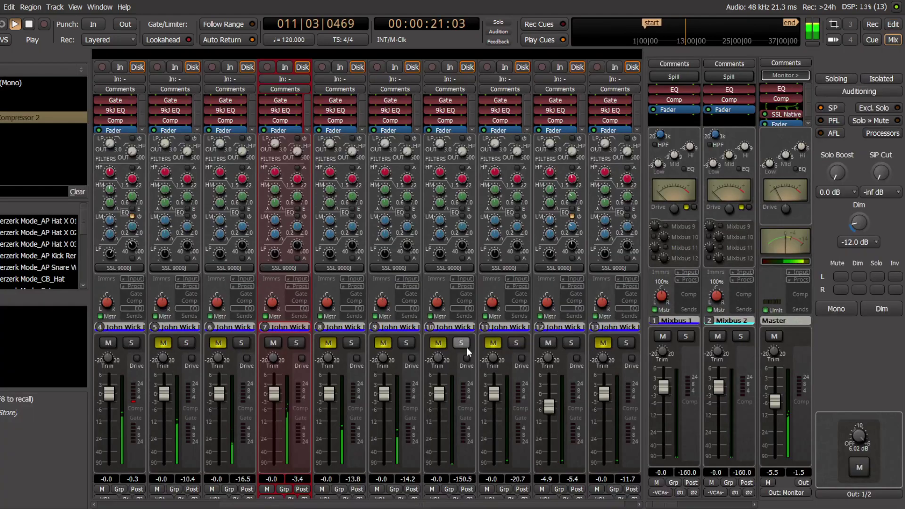
drag(281, 395, 273, 419)
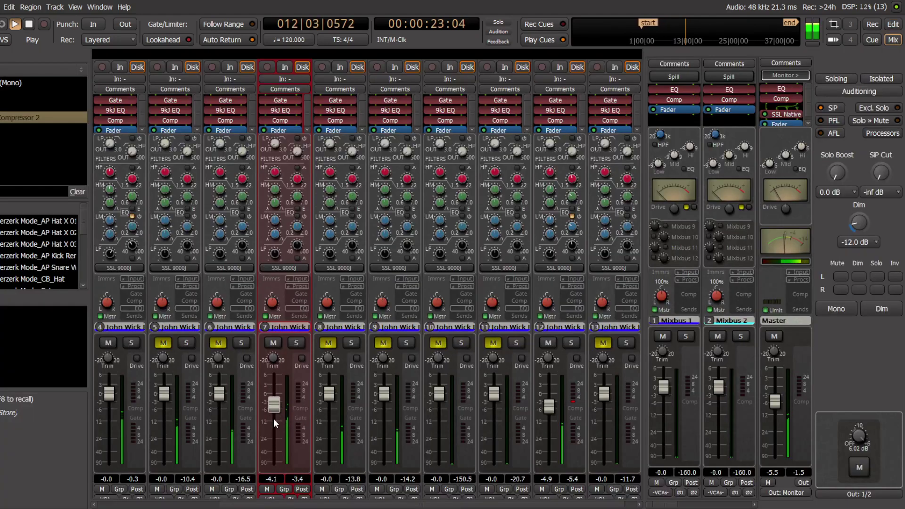
- Enable the compressor on the Eatrap channel and set its threshold to -11 dB
click(298, 301)
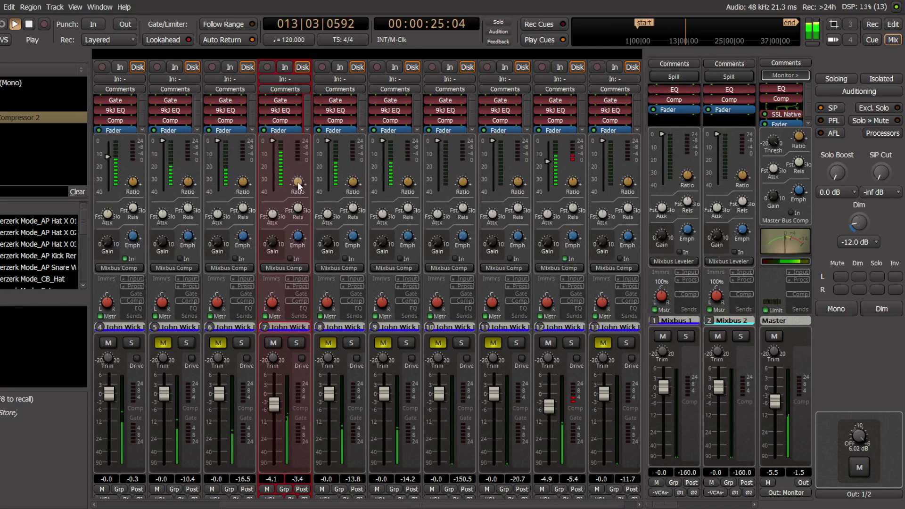
click(291, 259)
drag(276, 147, 272, 154)
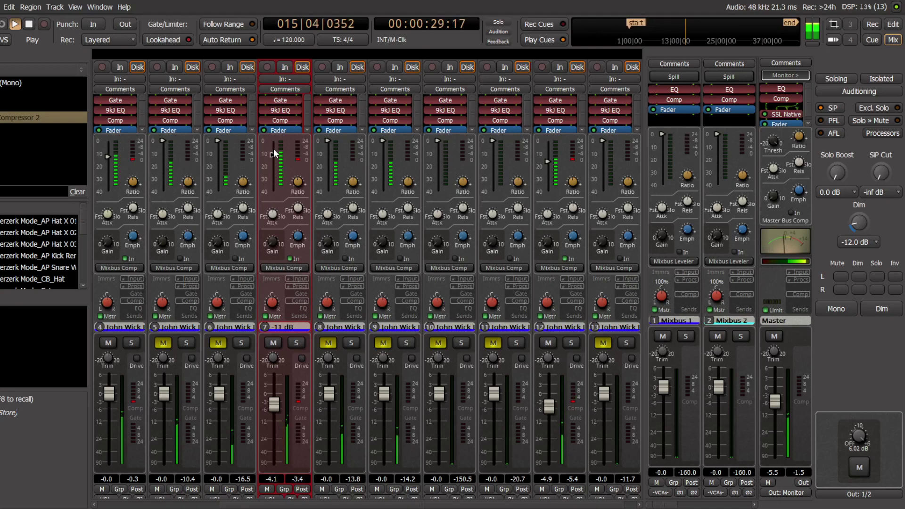
- Enable and adjust the Eatrap channel's EQ, and lower its fader to -6.0 dB
click(299, 307)
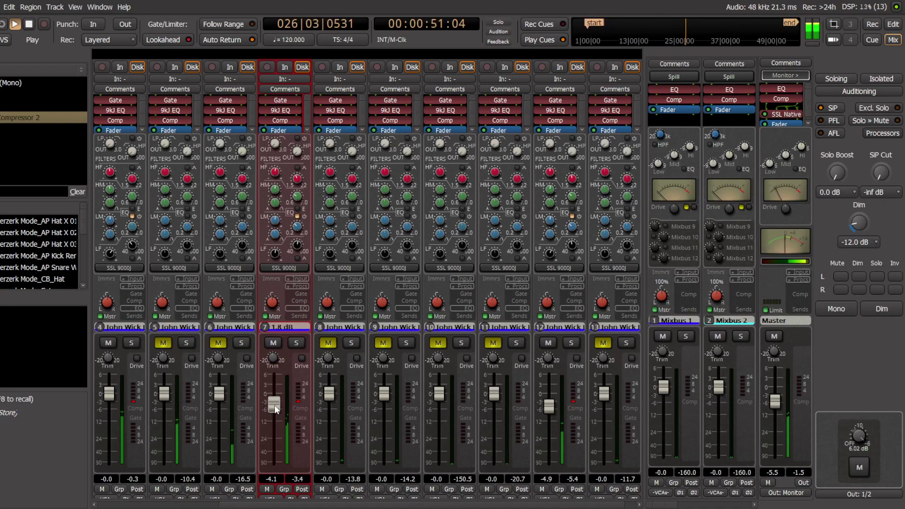
drag(274, 440, 277, 415)
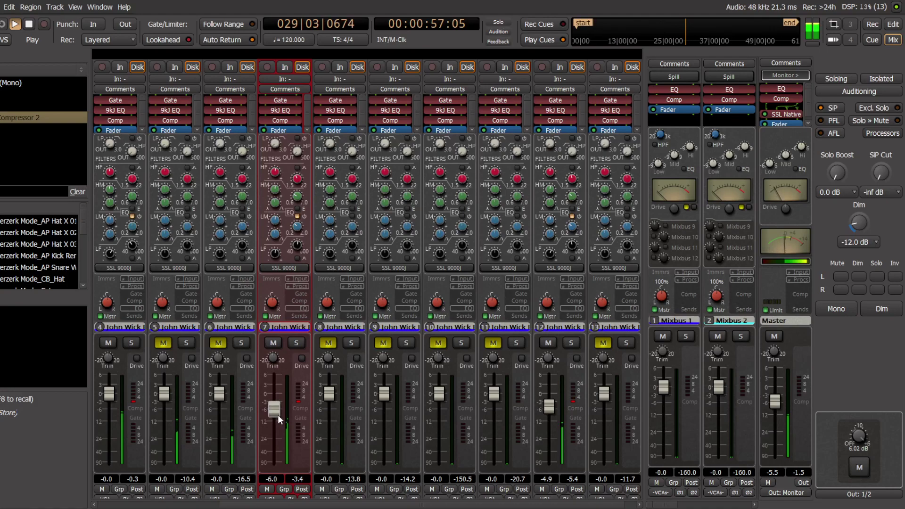
- Unmute the AP Snare Whaled track and bring up its channel in the mixer
click(894, 24)
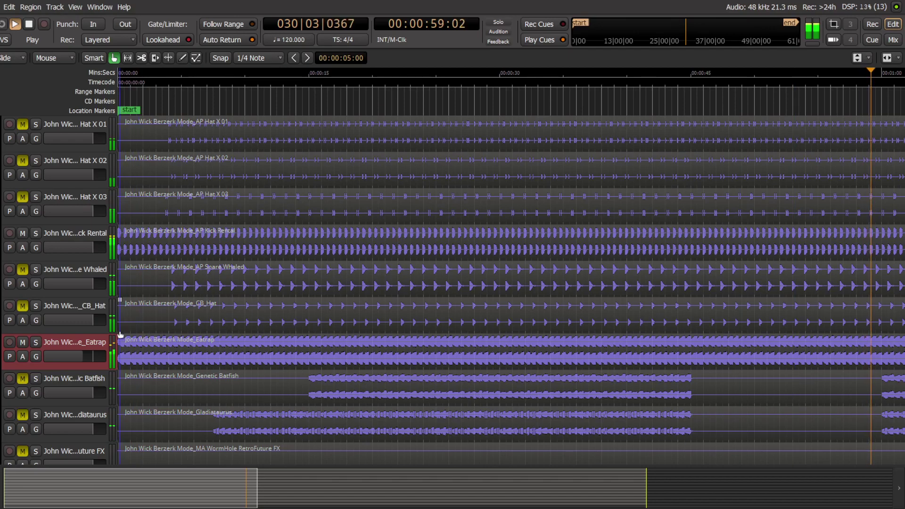
click(83, 268)
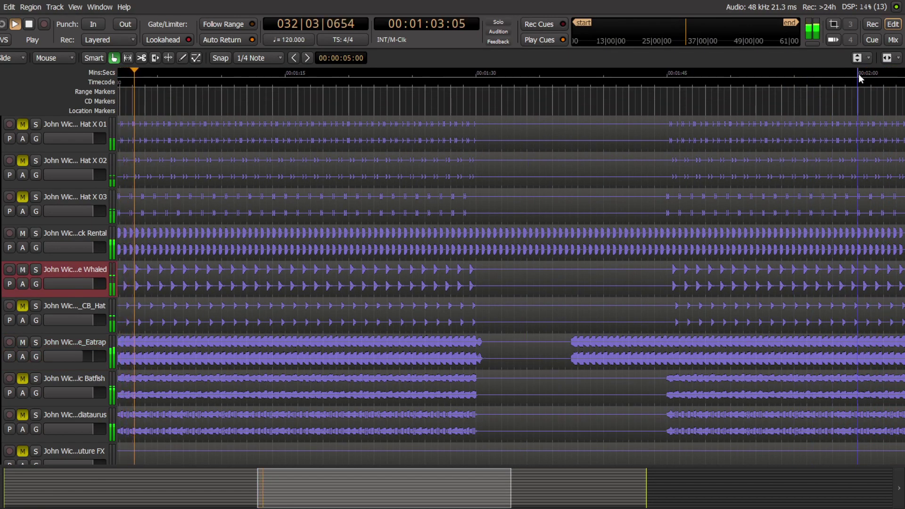
click(894, 39)
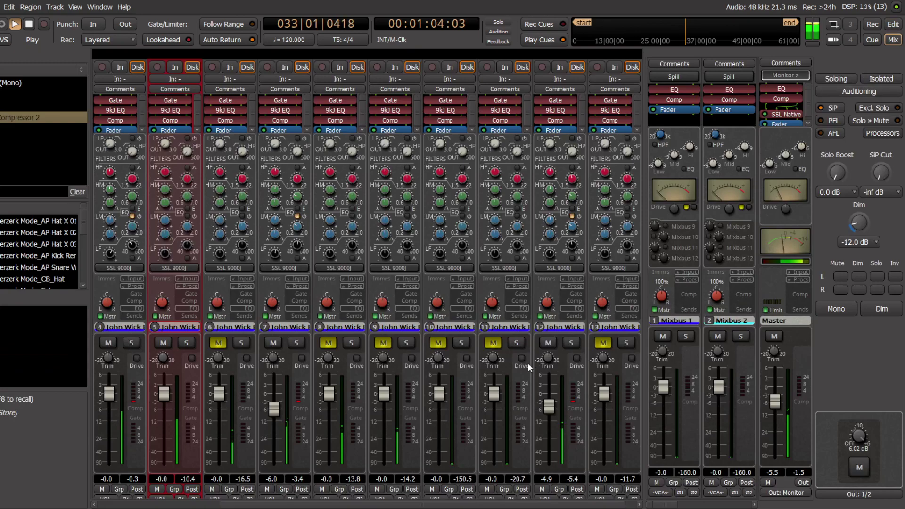
- Enable the snare channel's compressor with a lowered threshold, and enable and adjust its EQ
click(191, 300)
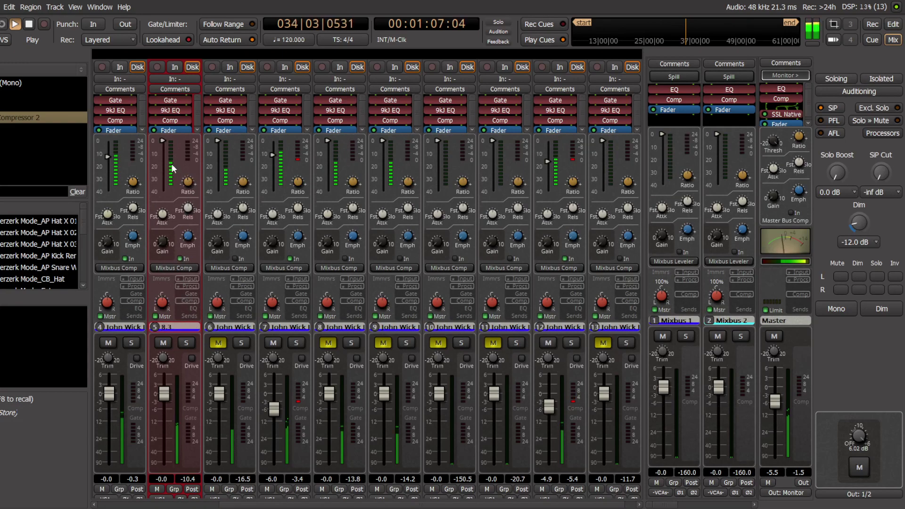
drag(163, 140, 162, 224)
click(187, 309)
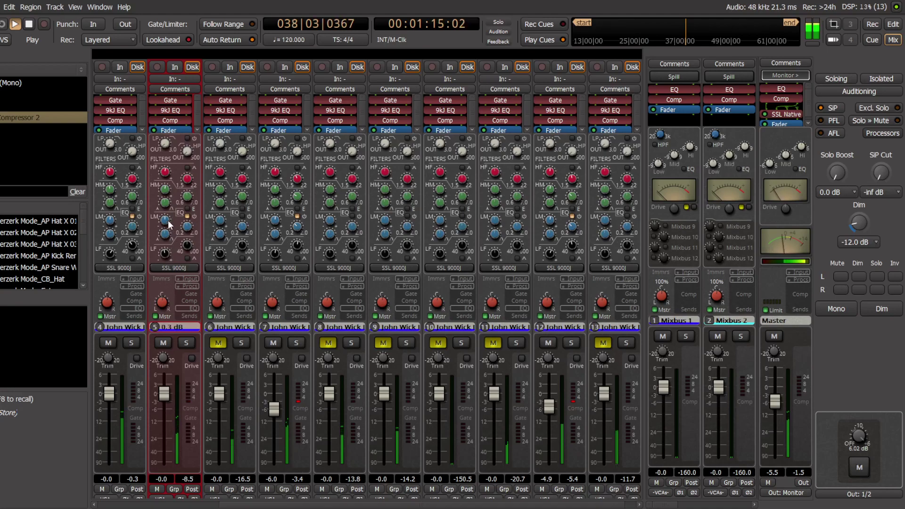
drag(168, 396, 168, 395)
- Select the CB_Hat track in the editor and unmute it
click(894, 26)
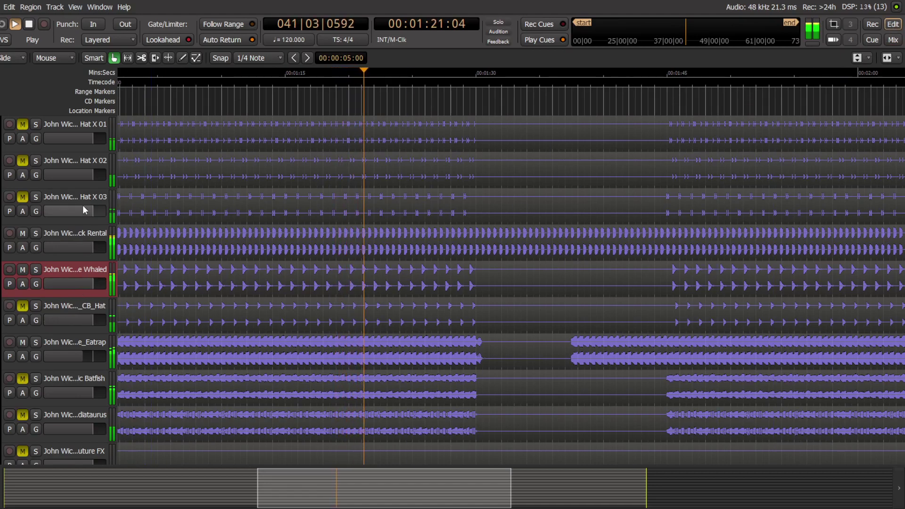
scroll(69, 297, down, 3)
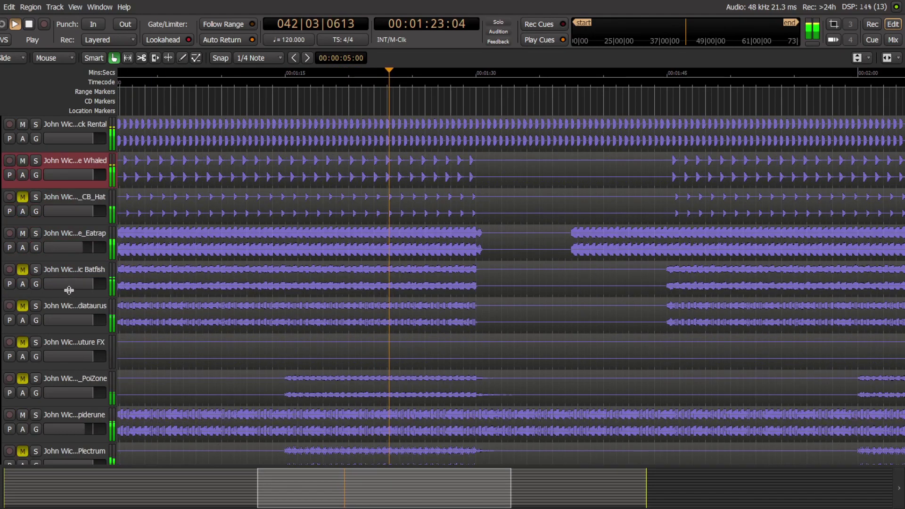
scroll(71, 285, up, 3)
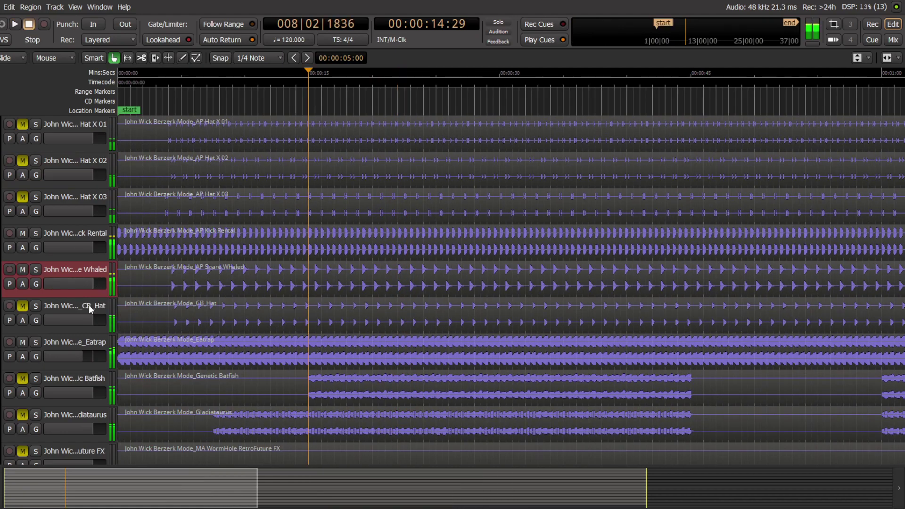
click(87, 305)
click(23, 305)
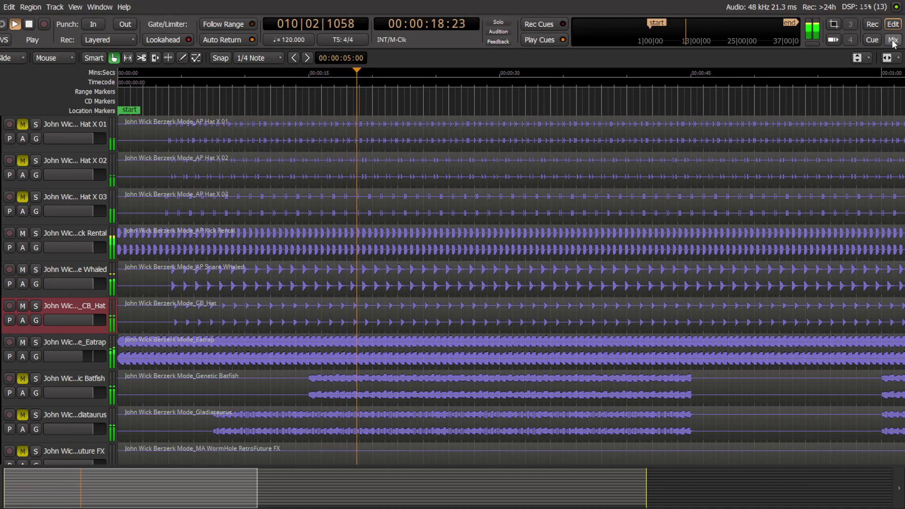
- Enable the compressor on the CB_Hat mixer channel and lower its threshold to -23 dB
key(alt+m)
click(249, 302)
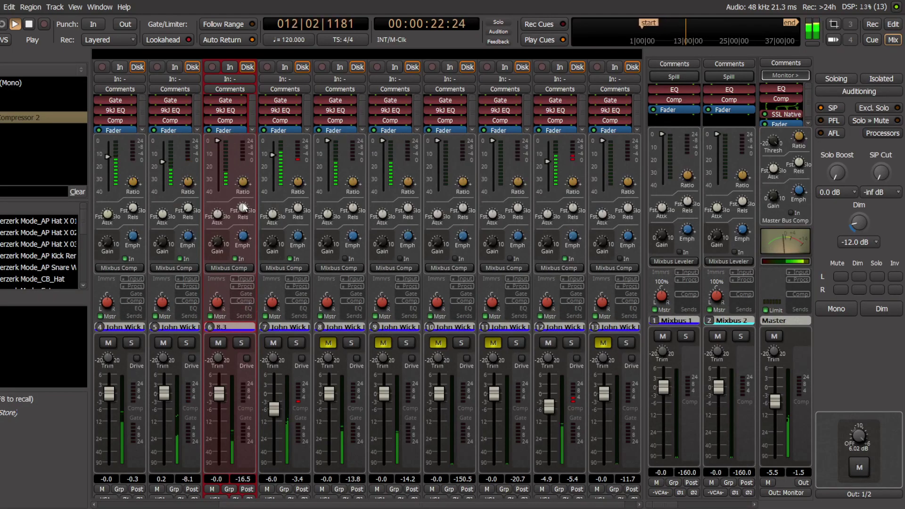
drag(219, 140, 211, 260)
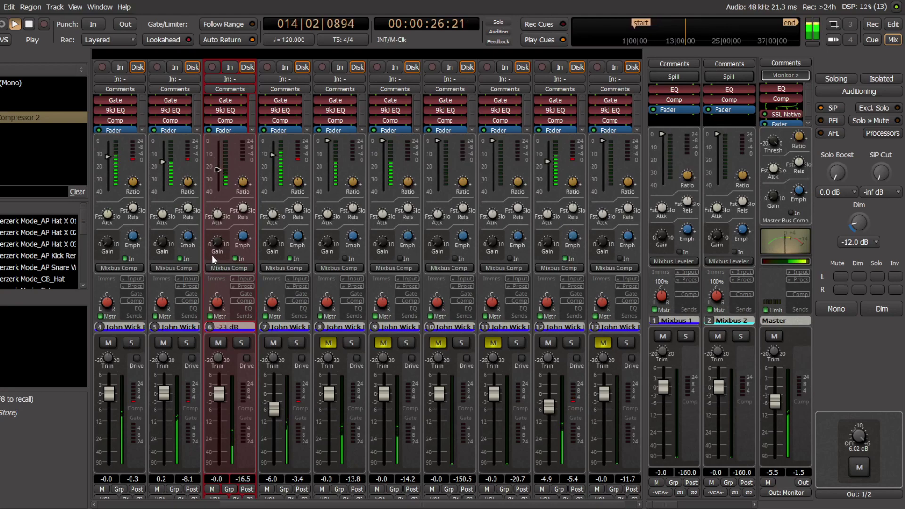
- Enable the CB_Hat channel's EQ with a slight high-frequency boost, and raise its fader to 0.6 dB
click(245, 309)
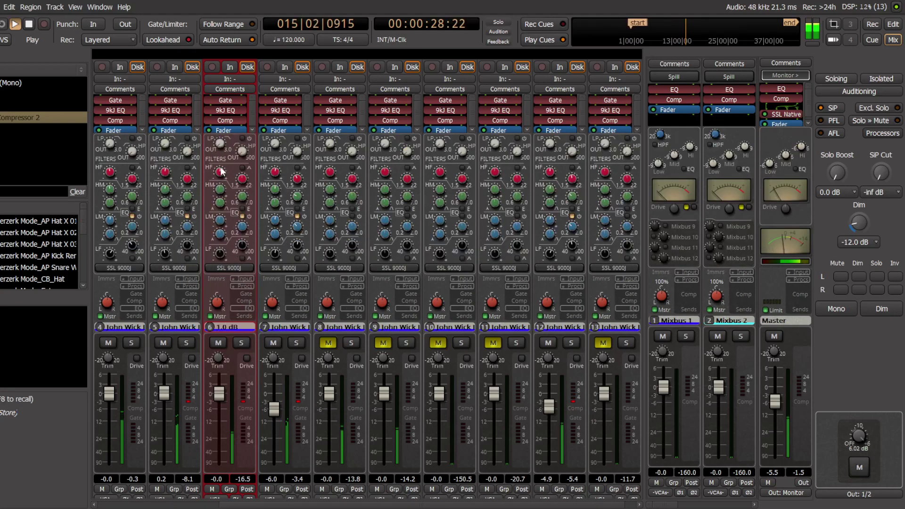
drag(219, 400, 222, 394)
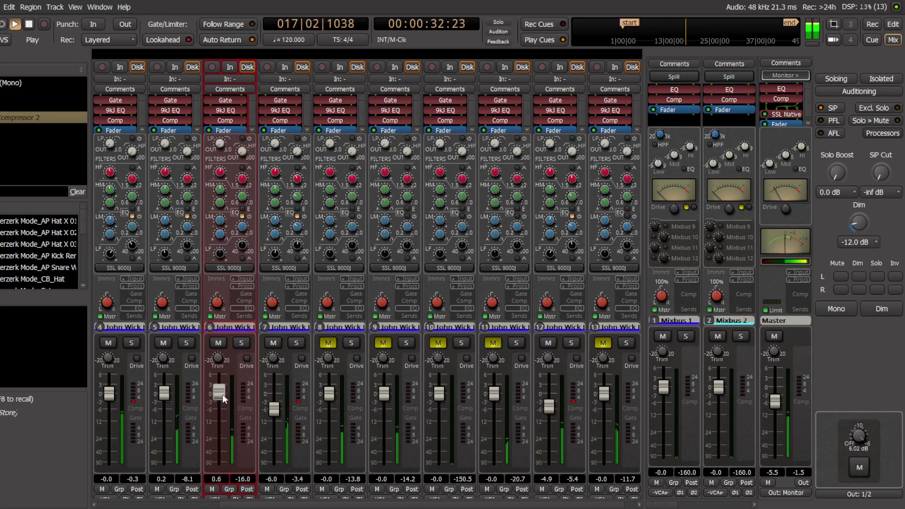
- Select the AP Hat X 01 track in the editor and unmute it
click(894, 26)
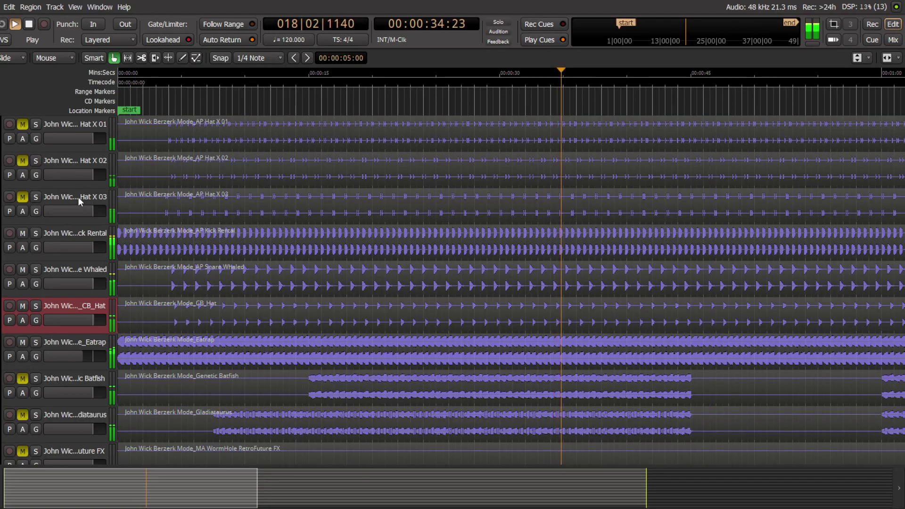
click(80, 131)
click(22, 124)
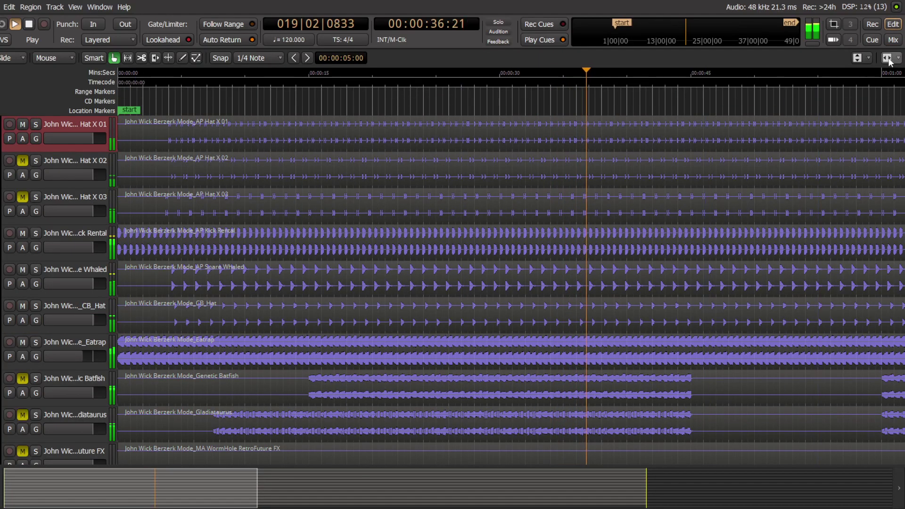
- Enable the compressor on the AP Hat X 01 mixer channel and lower its threshold to -28 dB
click(893, 40)
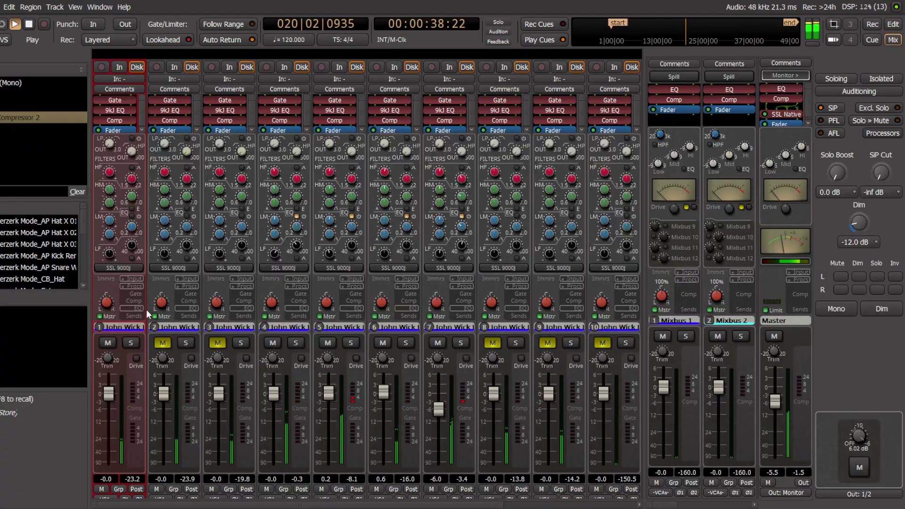
click(134, 301)
mouse_move(132, 184)
mouse_move(132, 223)
drag(107, 141, 106, 284)
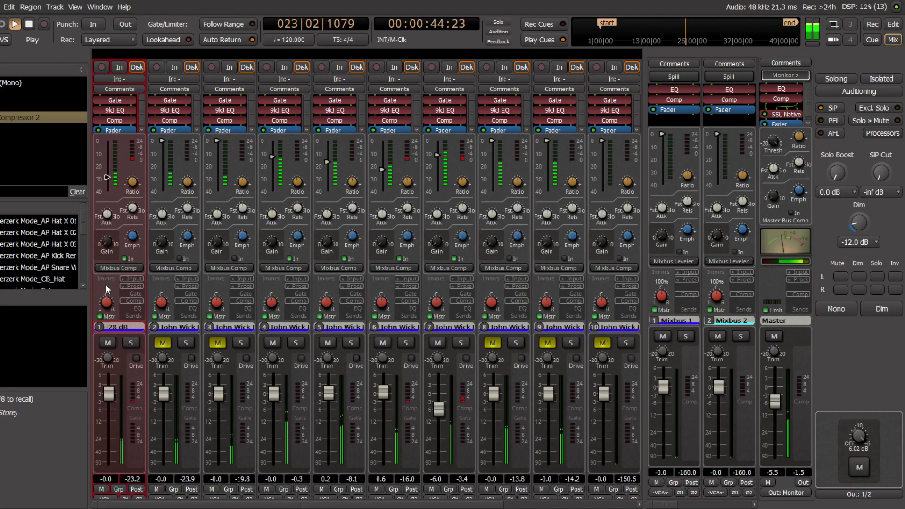
- Enable the AP Hat X 01 channel's EQ with a high-frequency boost of about 2.1 dB, and raise its fader to 0.2 dB
click(136, 309)
drag(111, 173, 117, 157)
drag(111, 191, 112, 181)
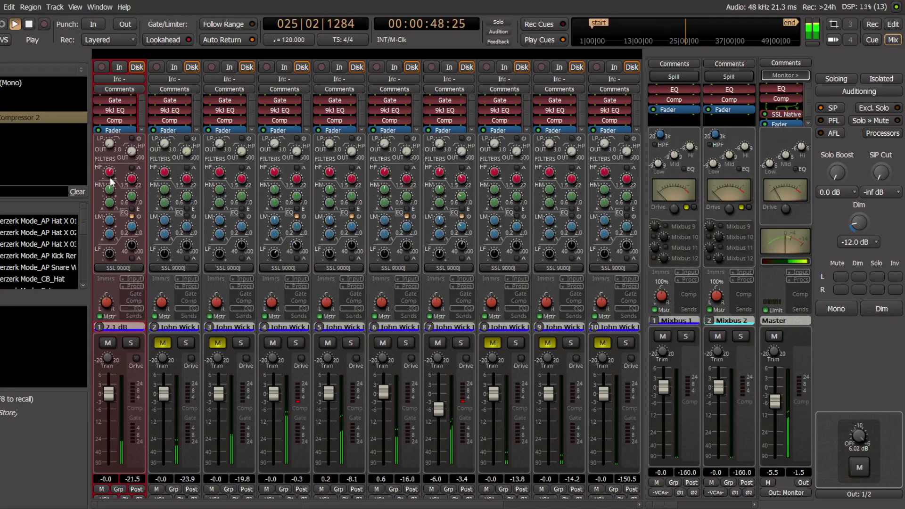
drag(112, 393, 112, 392)
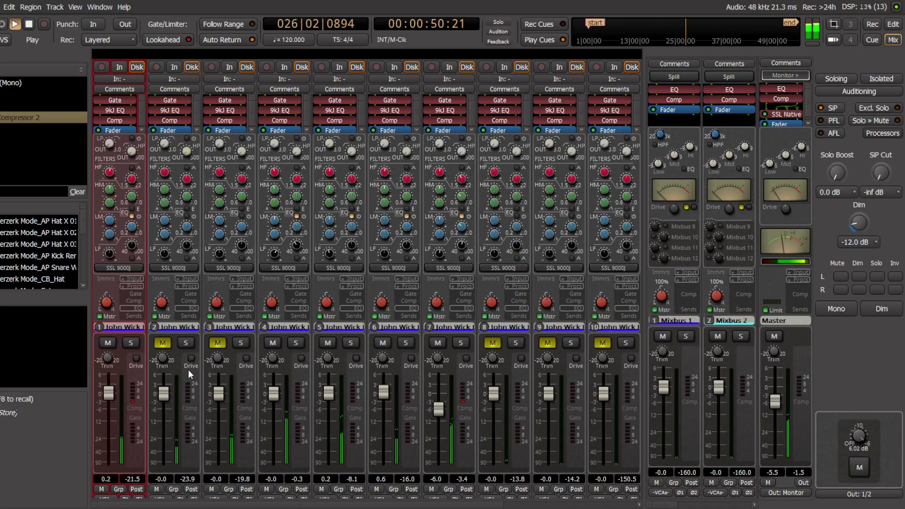
- Select the AP Hat X 02 track and unmute its channel in the mixer
key(alt+m)
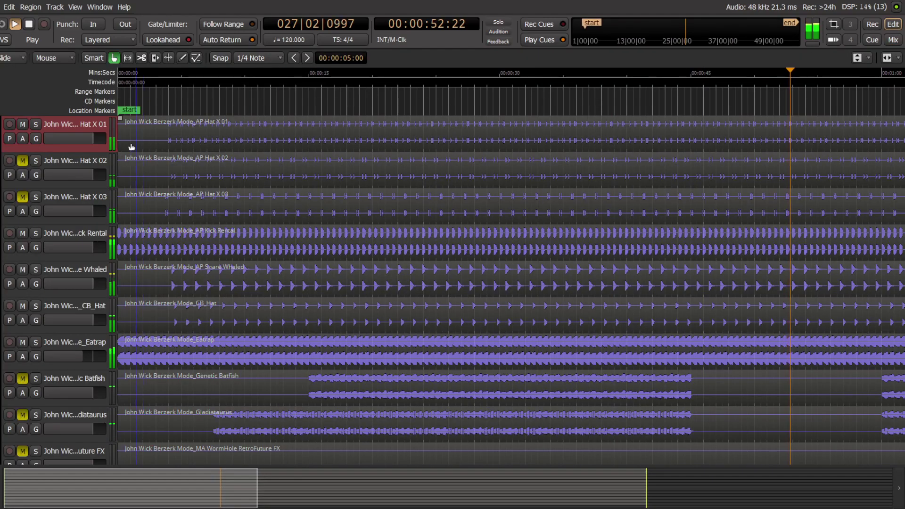
click(75, 158)
key(alt+m)
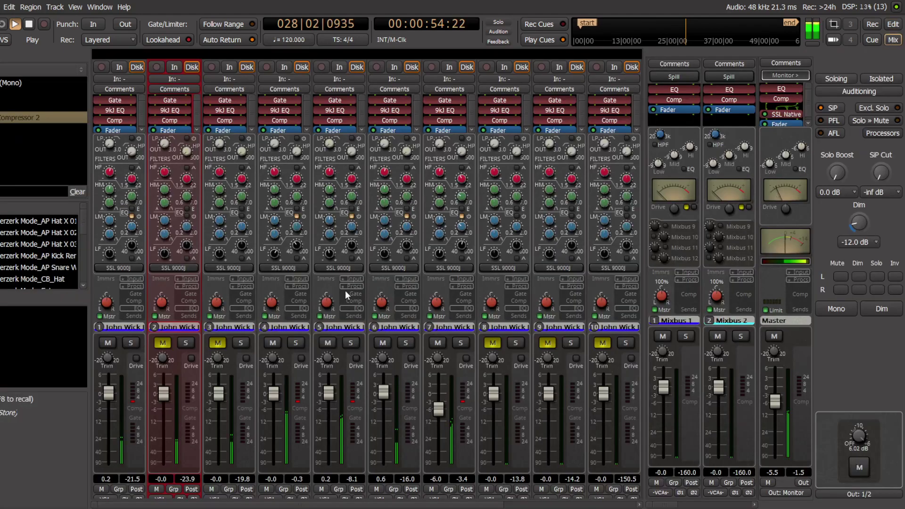
- Enable the compressor on the AP Hat X 02 channel and lower its threshold to -27 dB
click(189, 301)
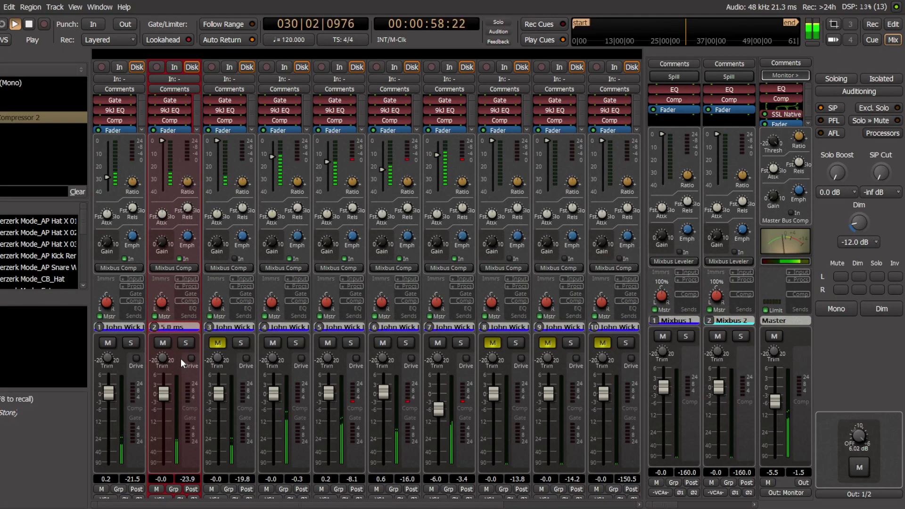
drag(166, 140, 166, 237)
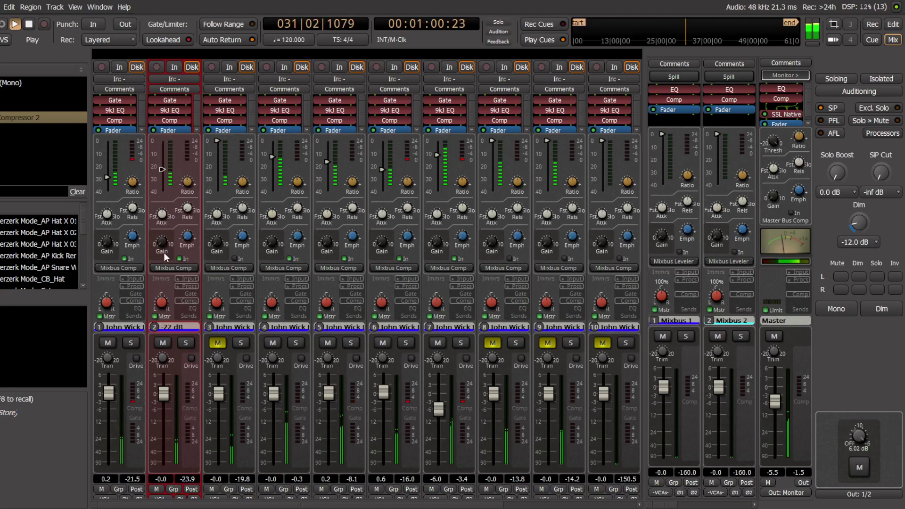
drag(162, 274, 162, 277)
- Enable the AP Hat X 02 channel's EQ with a high-frequency boost of about 2.0 dB, and raise its fader to 0.5 dB
click(191, 308)
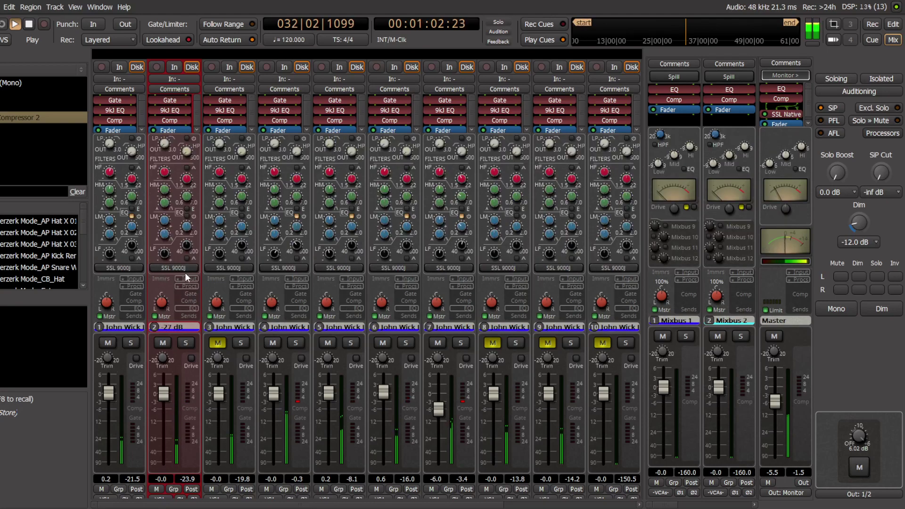
drag(168, 172, 170, 162)
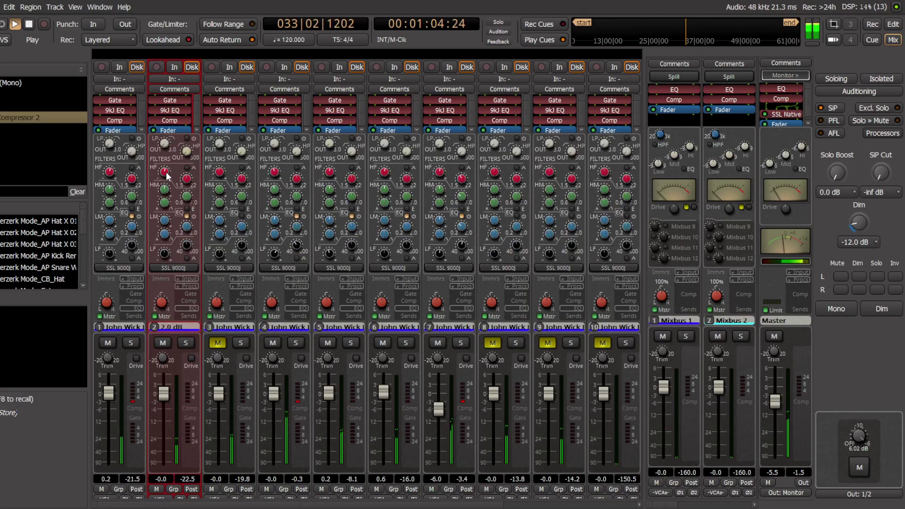
drag(166, 394, 168, 391)
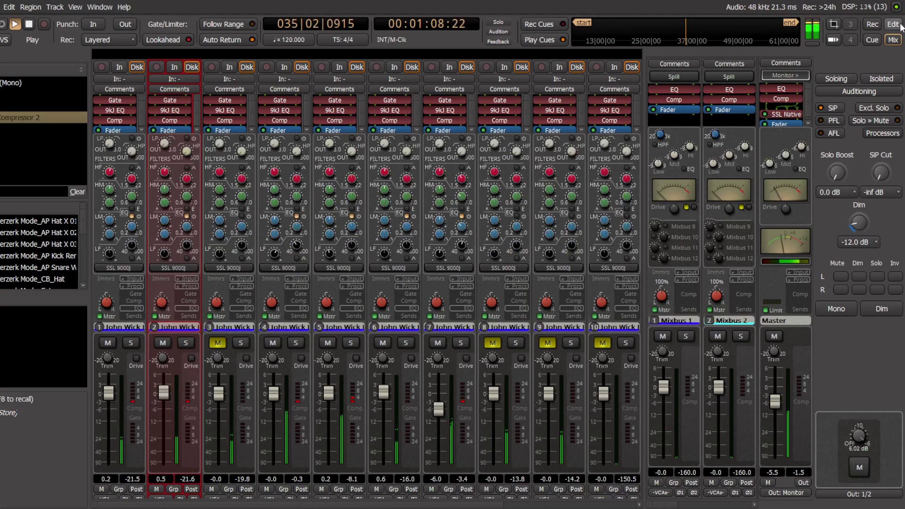
- Select the AP Hat X 03 track and unmute its channel in the mixer
key(alt+m)
key(alt+m)
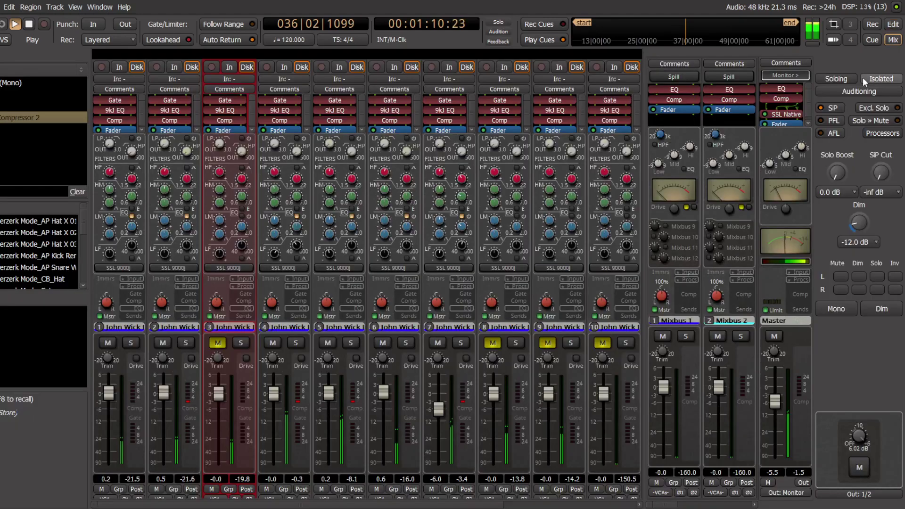
click(220, 344)
- Enable the compressor on the AP Hat X 03 channel and lower its threshold
click(243, 301)
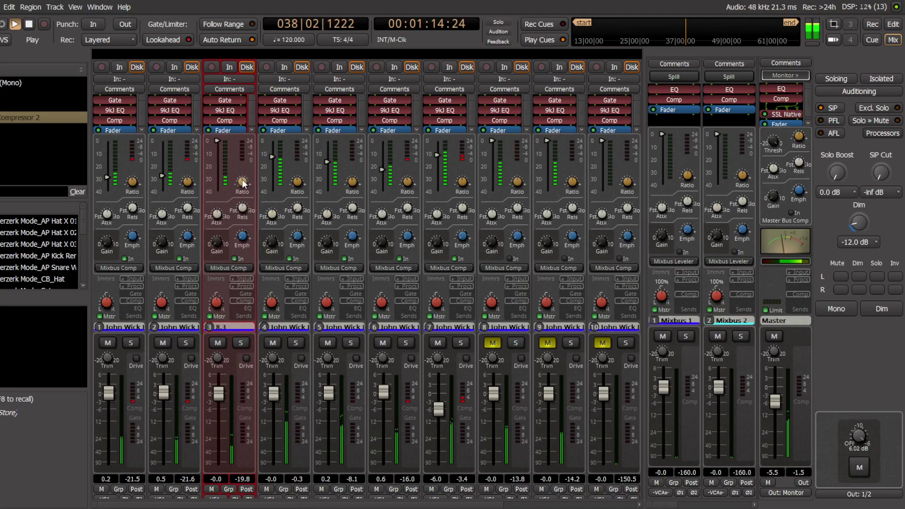
drag(244, 218, 240, 369)
drag(217, 143, 216, 173)
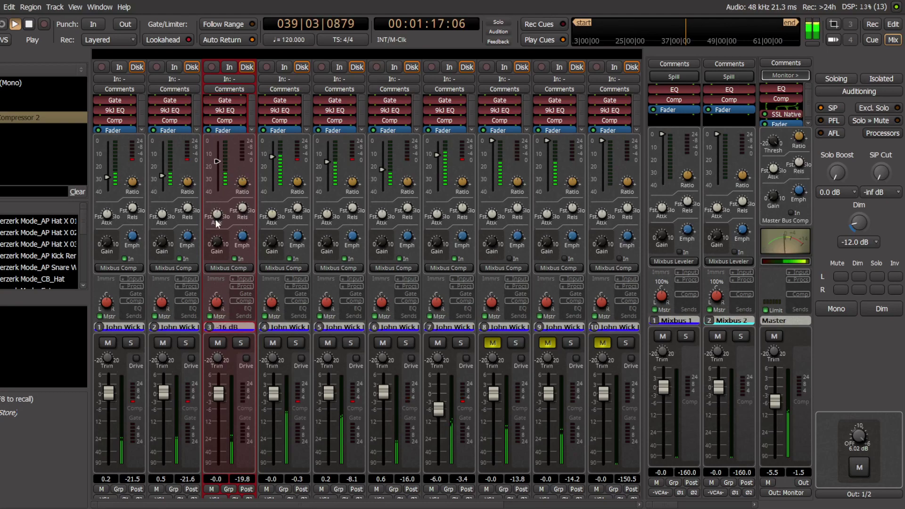
- Enable and adjust the AP Hat X 03 channel's EQ, and raise its fader to 0.5 dB
click(248, 308)
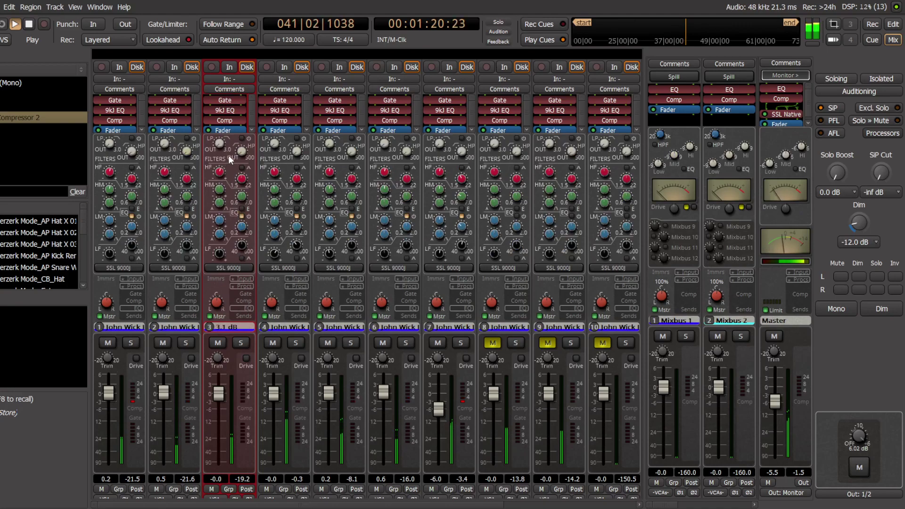
drag(217, 398, 217, 397)
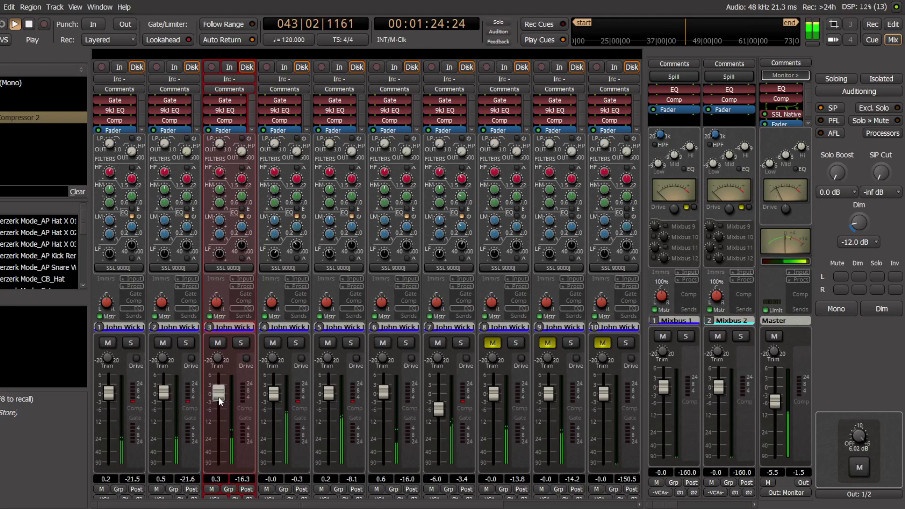
drag(219, 397, 220, 395)
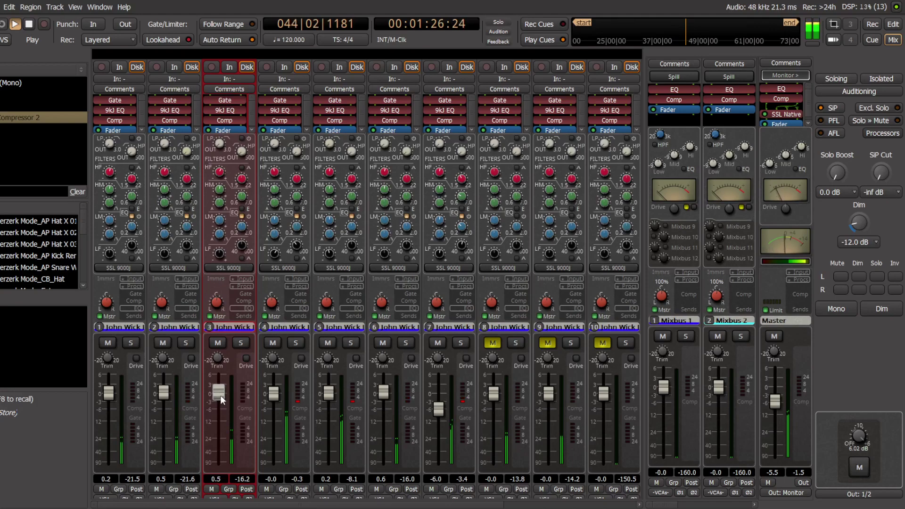
- Select the Genetic Batfish track in the editor and unmute it
click(893, 25)
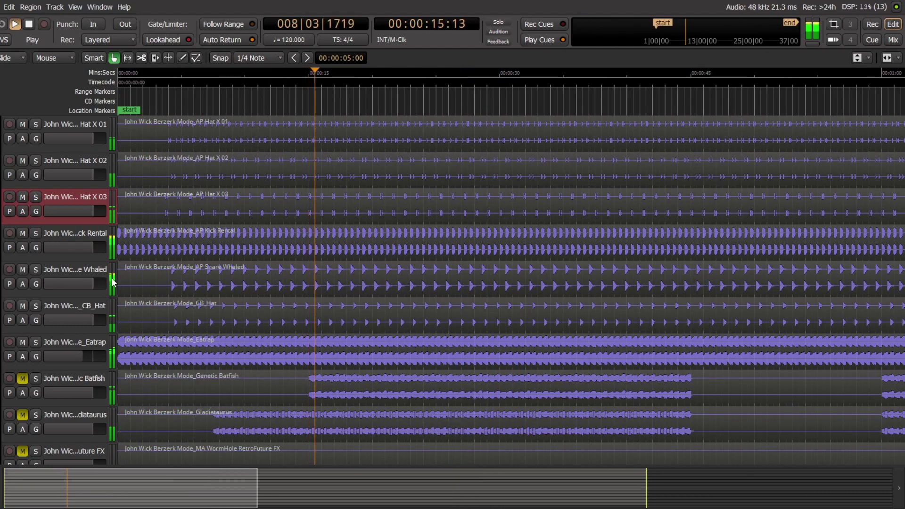
scroll(95, 279, down, 2)
click(77, 304)
click(23, 308)
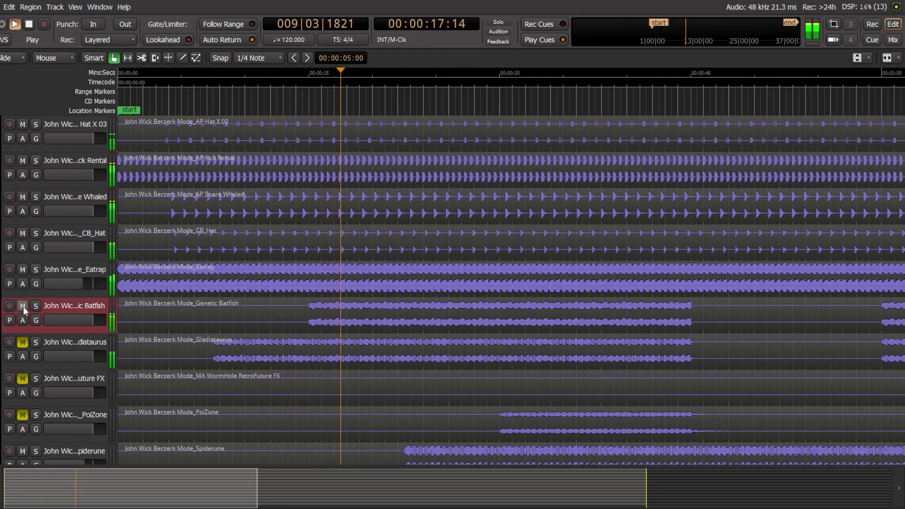
- Enable the compressor on the Genetic Batfish mixer channel and lower its threshold to about -20 dB
click(893, 40)
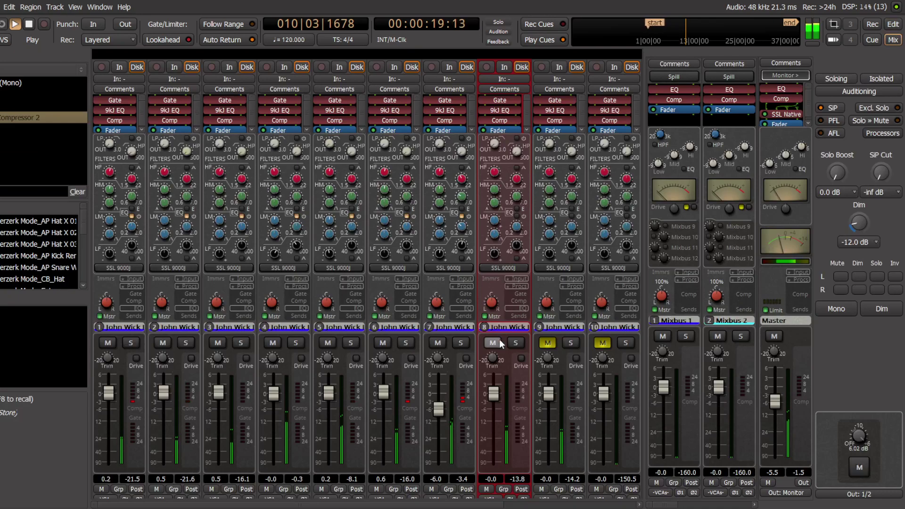
click(515, 299)
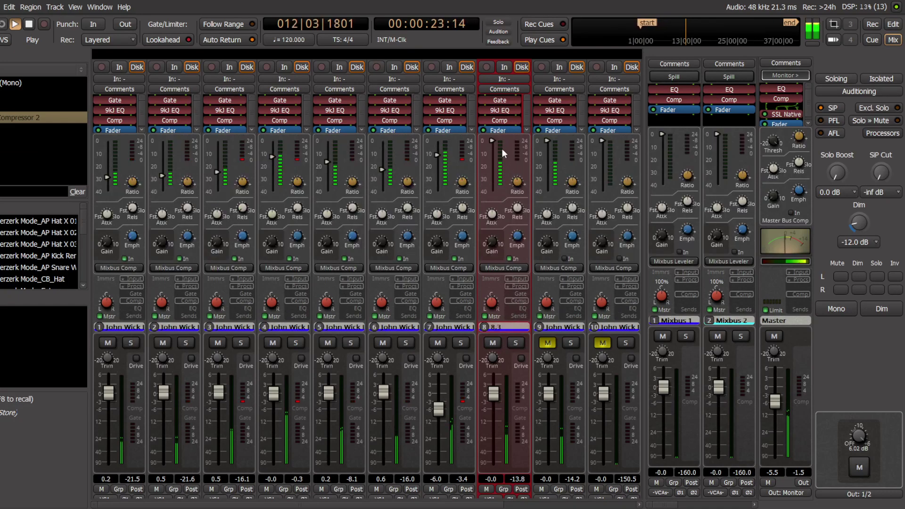
drag(494, 141, 496, 235)
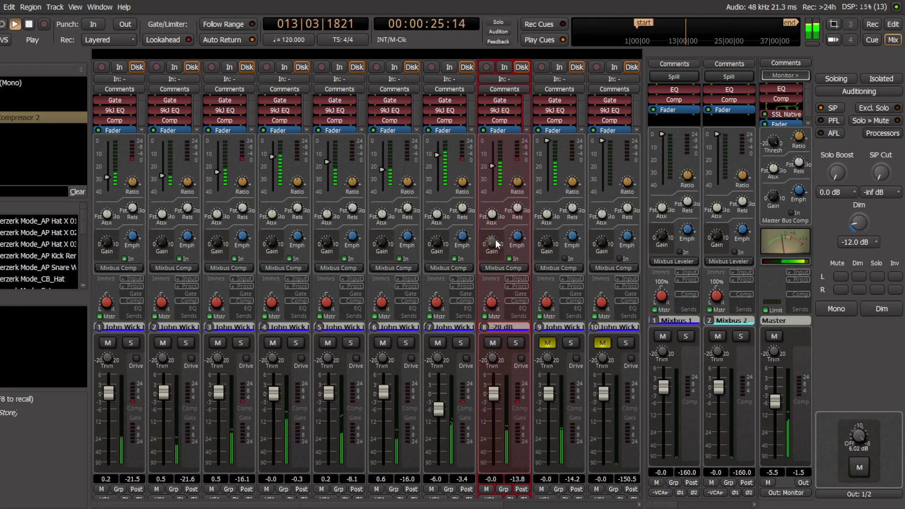
- Enable and adjust the Genetic Batfish channel's EQ, and lower its fader to -0.3 dB
click(521, 308)
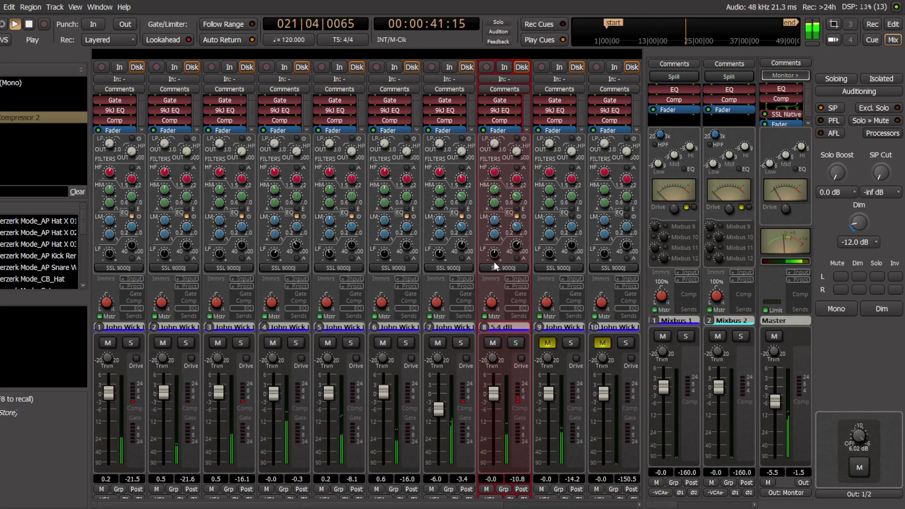
mouse_move(518, 184)
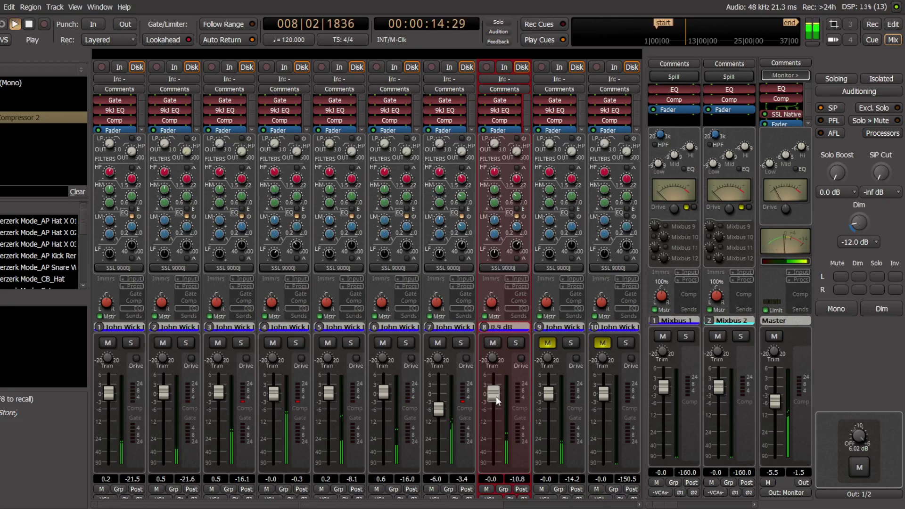
mouse_move(494, 400)
mouse_down()
mouse_move(494, 422)
mouse_move(498, 404)
mouse_up()
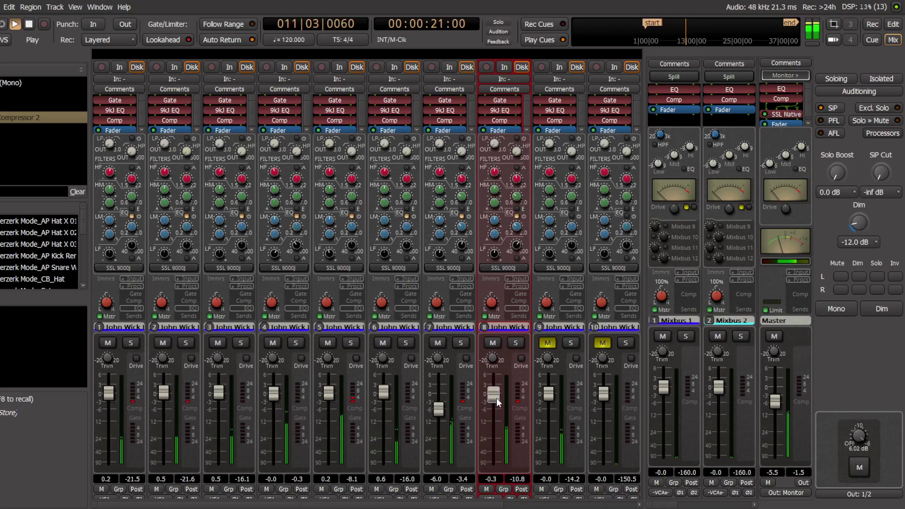
- Raise the Genetic Batfish channel's fader to 0.1 dB
drag(496, 398, 497, 397)
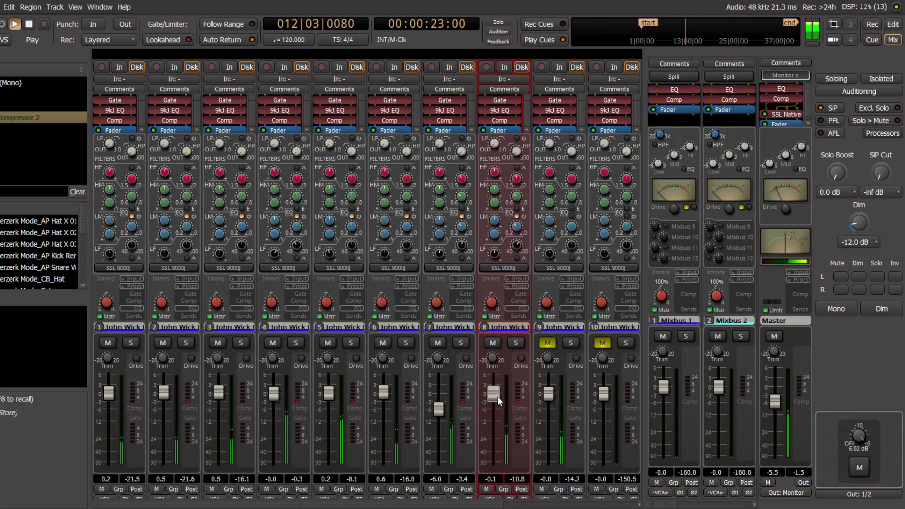
drag(498, 397, 499, 395)
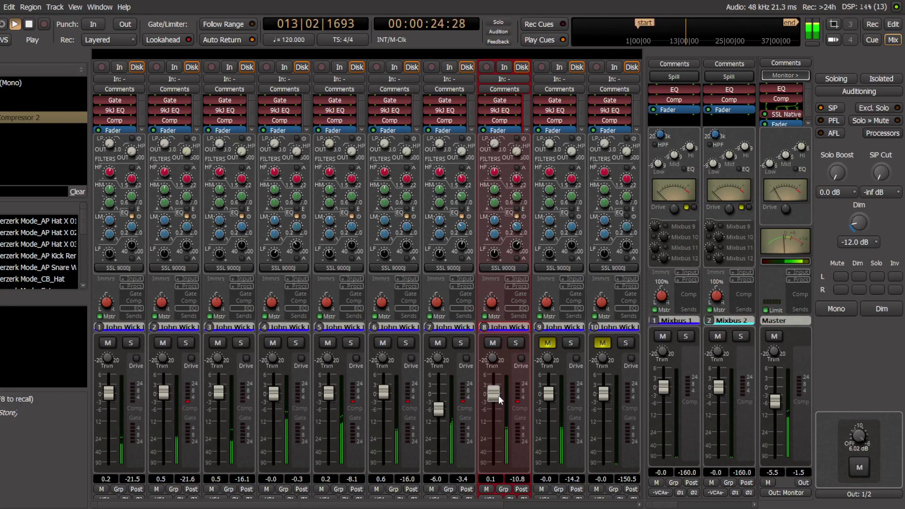
- Unmute the Gladiataurus track, and enable its channel compressor with the threshold lowered to about -20 dB
click(893, 24)
click(78, 269)
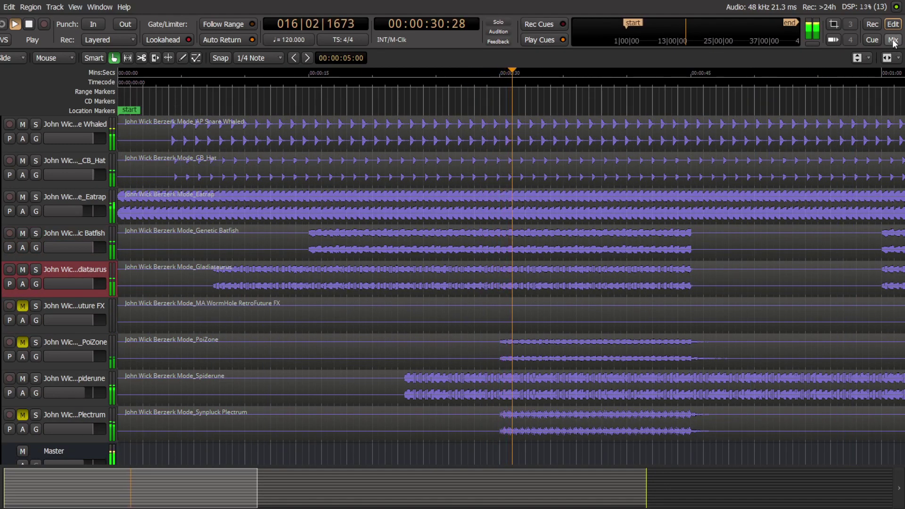
key(alt+m)
click(574, 303)
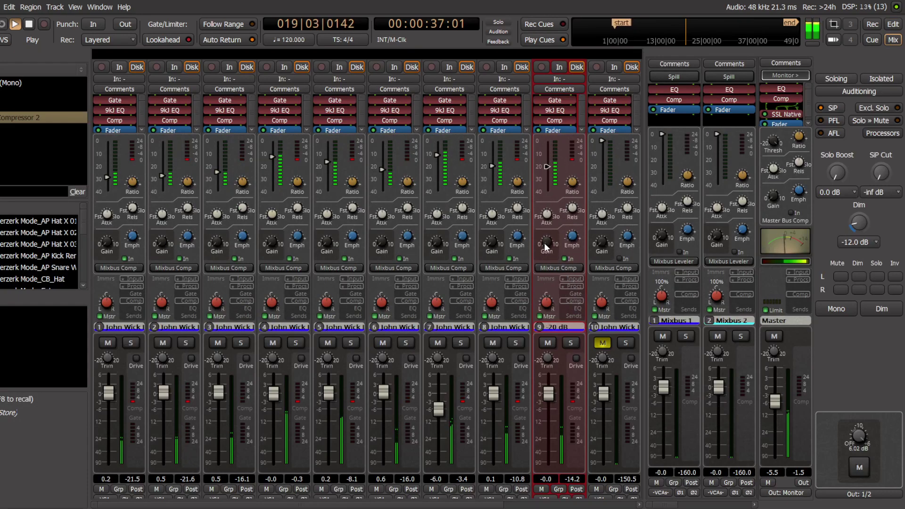
- Boost the low band of the Gladiataurus channel's EQ by 4.7 dB, and raise its fader to 0.5 dB
click(572, 310)
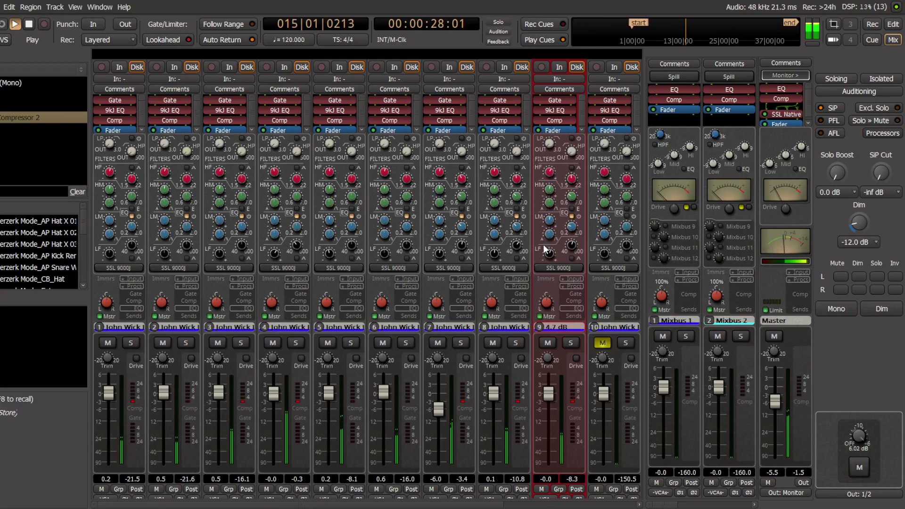
key(space)
key(space)
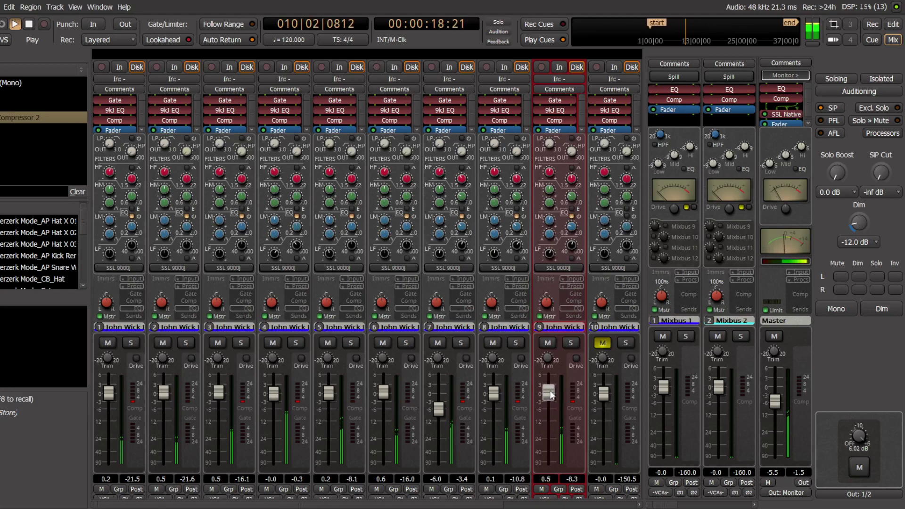
click(570, 343)
click(571, 344)
drag(548, 391, 548, 393)
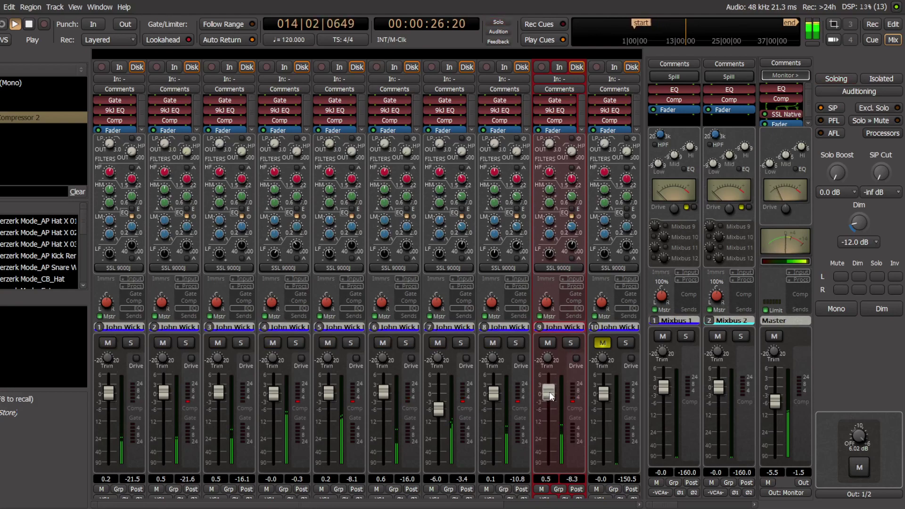
- Unmute the PoiZone track, and enable its channel compressor with the threshold lowered to about -26 dB
key(alt+e)
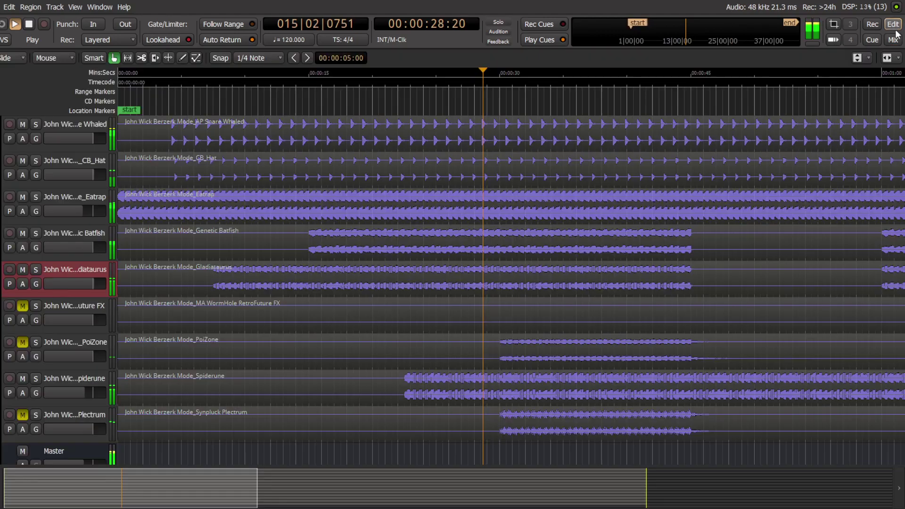
click(74, 340)
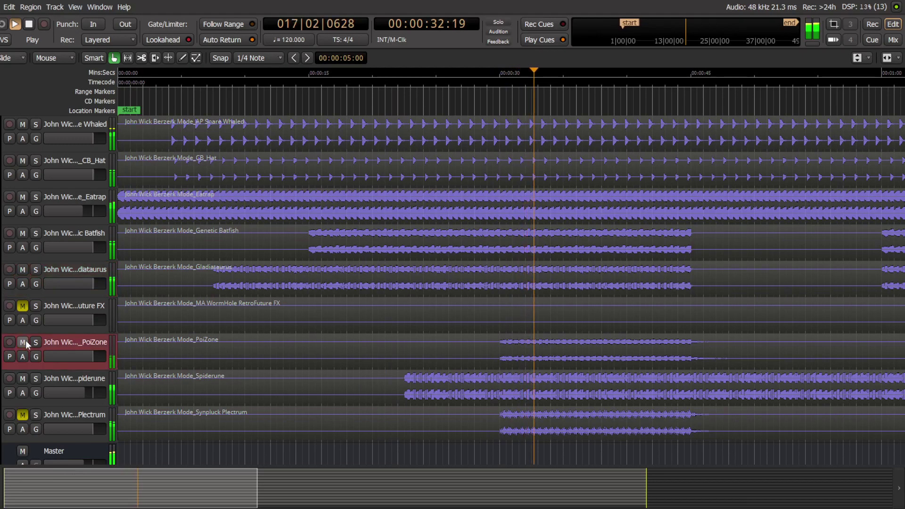
key(alt+m)
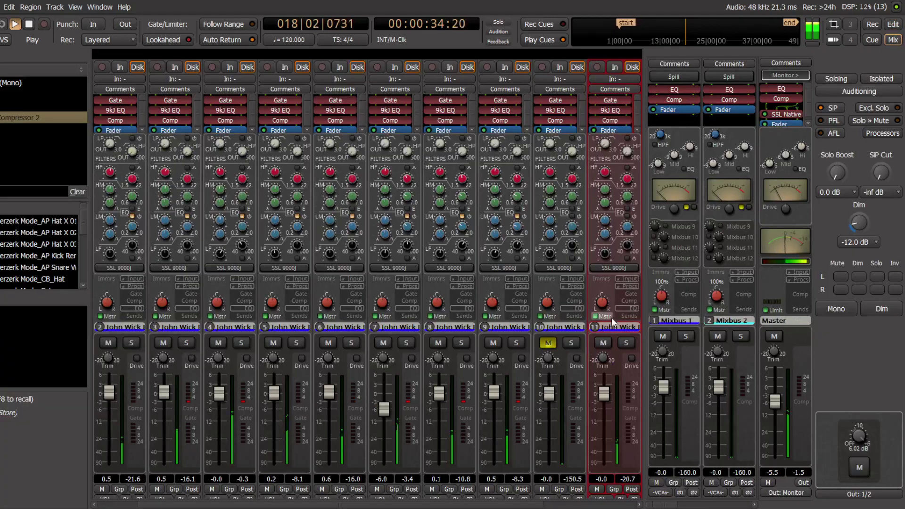
click(627, 299)
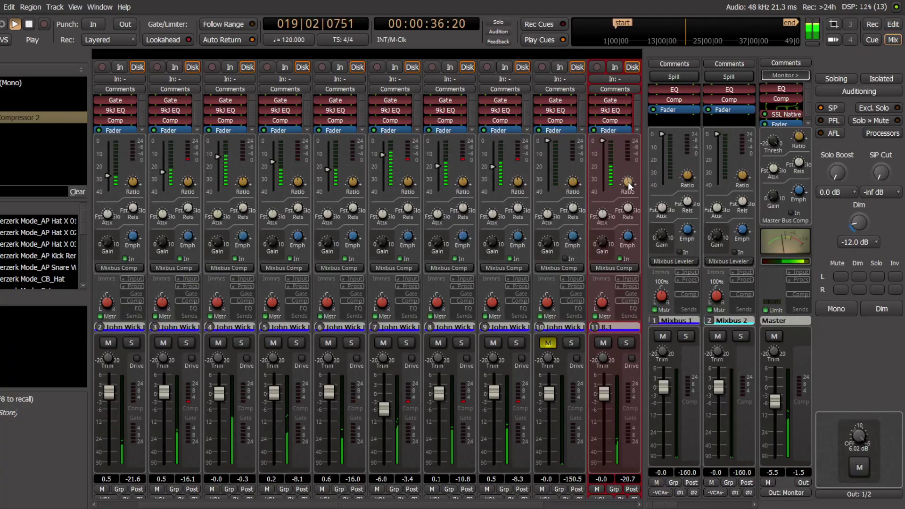
drag(603, 141, 601, 272)
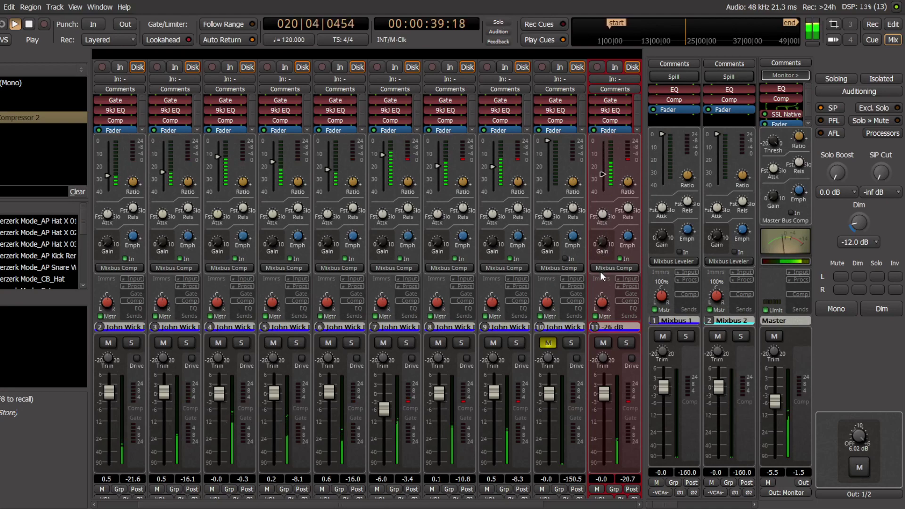
- Boost the high band of the PoiZone channel's EQ by 2.6 dB, and lower its fader to -1.0 dB
click(628, 307)
mouse_move(605, 188)
mouse_down()
mouse_move(606, 264)
mouse_move(608, 180)
mouse_up()
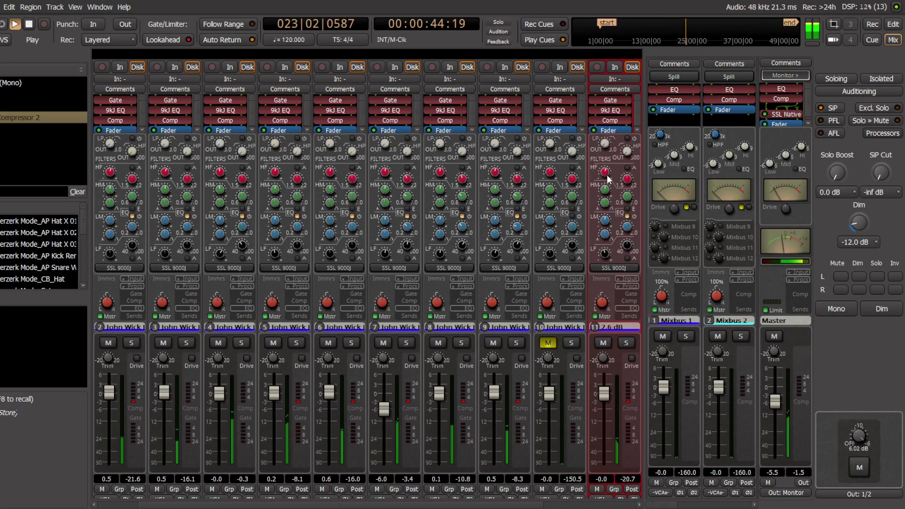
drag(605, 394, 609, 399)
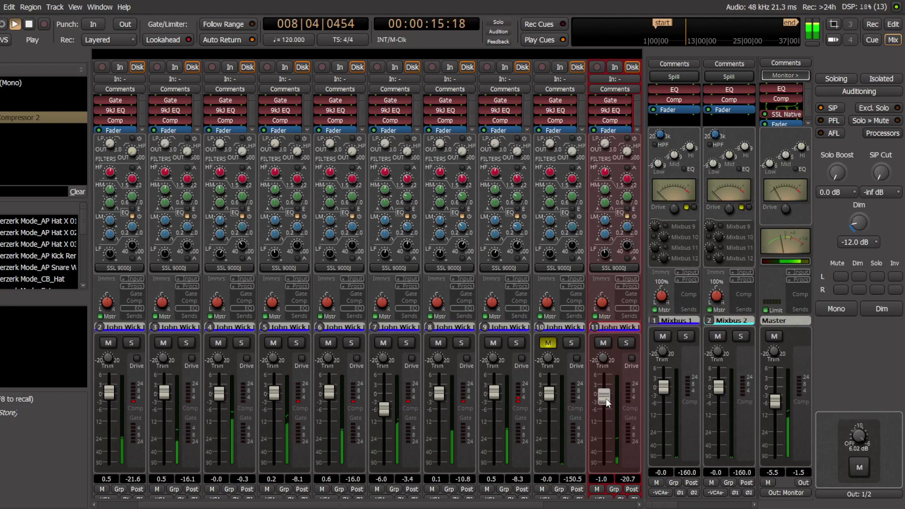
- Replay the song from about 30 seconds, and set the PoiZone fader to -1.1 dB and the Master fader to -6.2 dB
key(alt+m)
key(space)
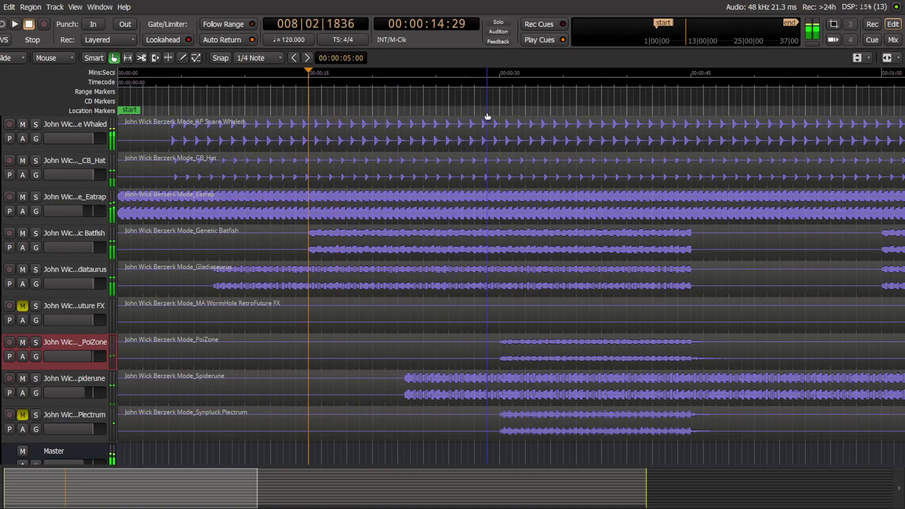
click(498, 100)
key(space)
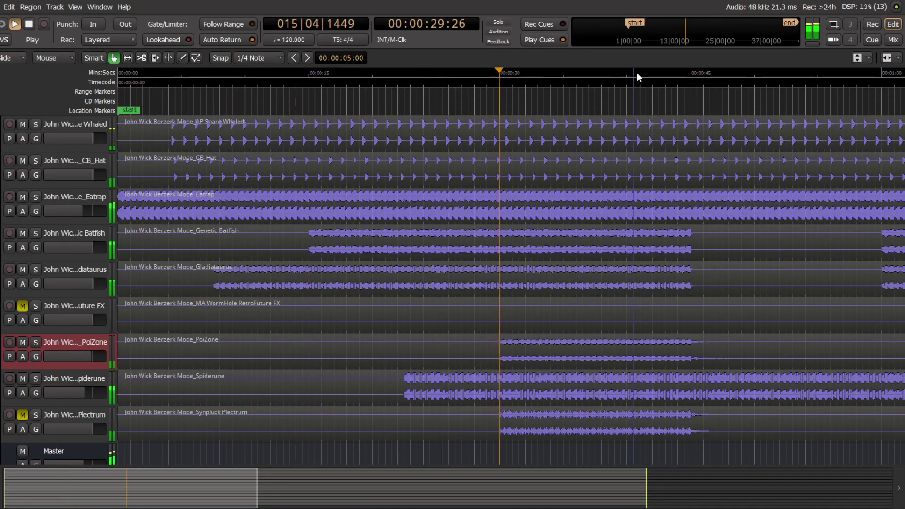
click(893, 40)
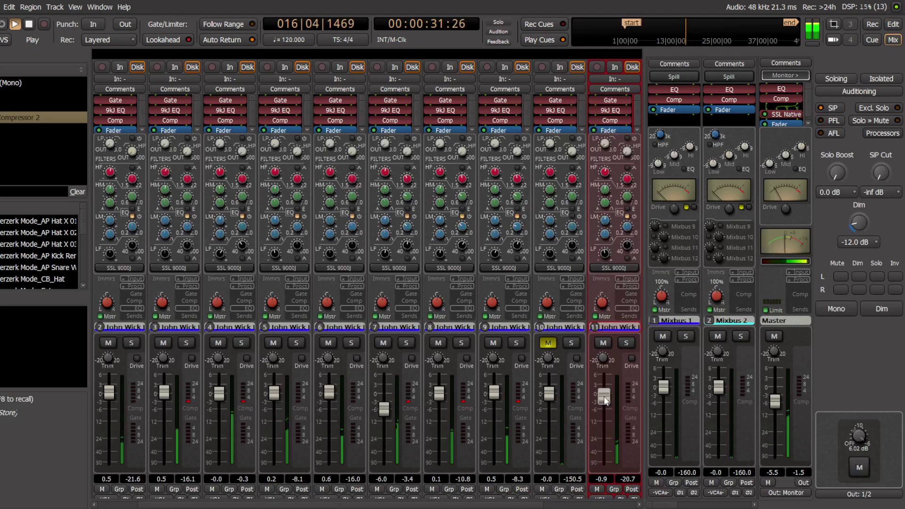
drag(605, 399, 608, 399)
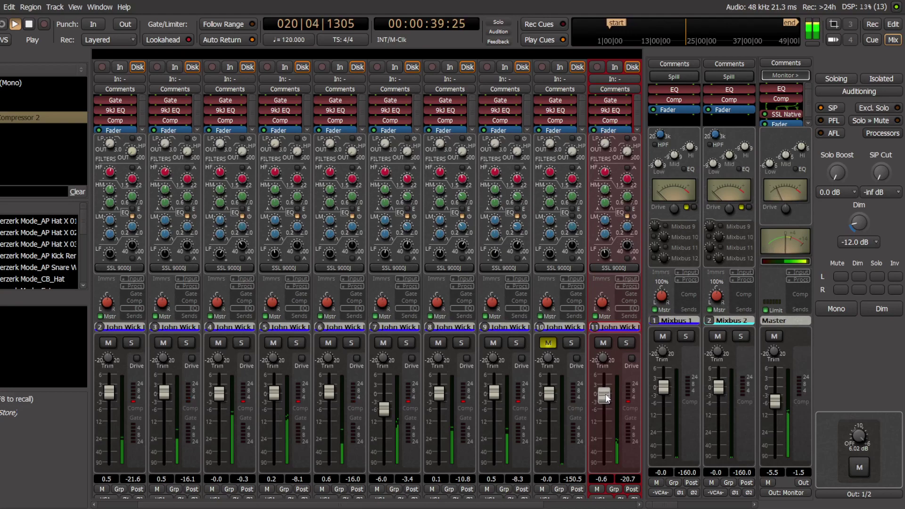
drag(607, 398, 608, 402)
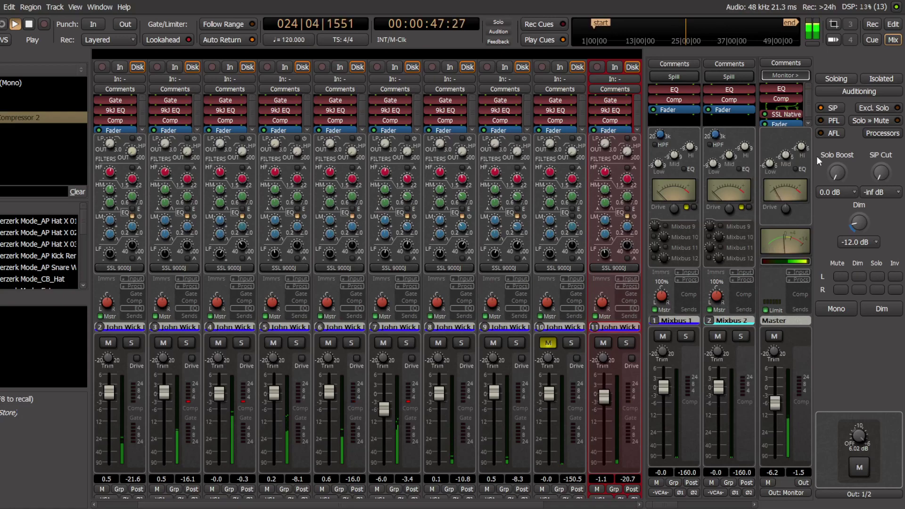
- Select the Synpluck Plectrum track in the editor and unmute it on its mixer channel
click(893, 24)
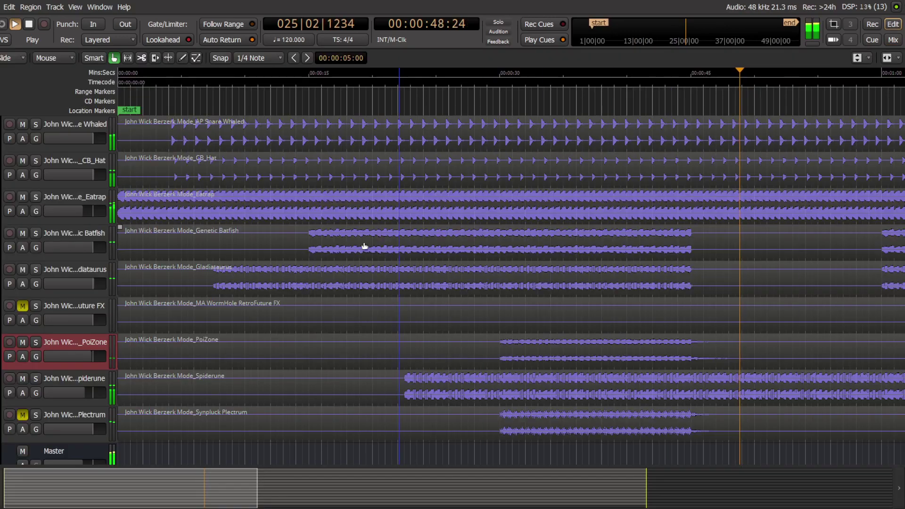
scroll(83, 336, down, 2)
click(89, 341)
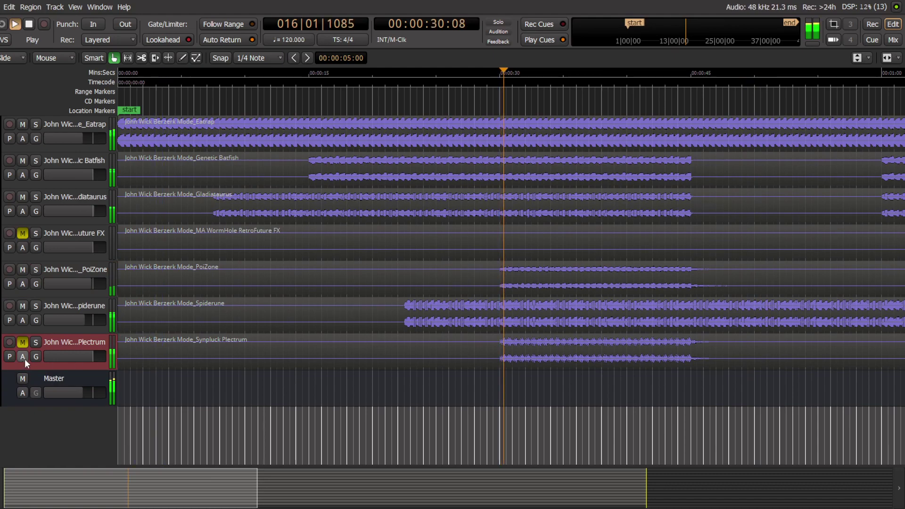
click(894, 40)
click(603, 343)
- Solo the Synpluck Plectrum channel, and enable its compressor with the threshold lowered to about -20 dB
click(626, 343)
click(629, 301)
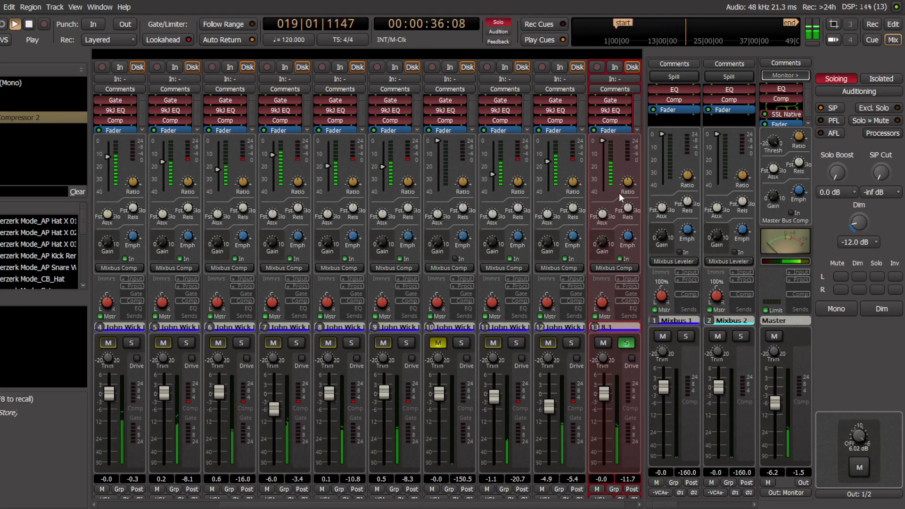
drag(602, 145, 602, 233)
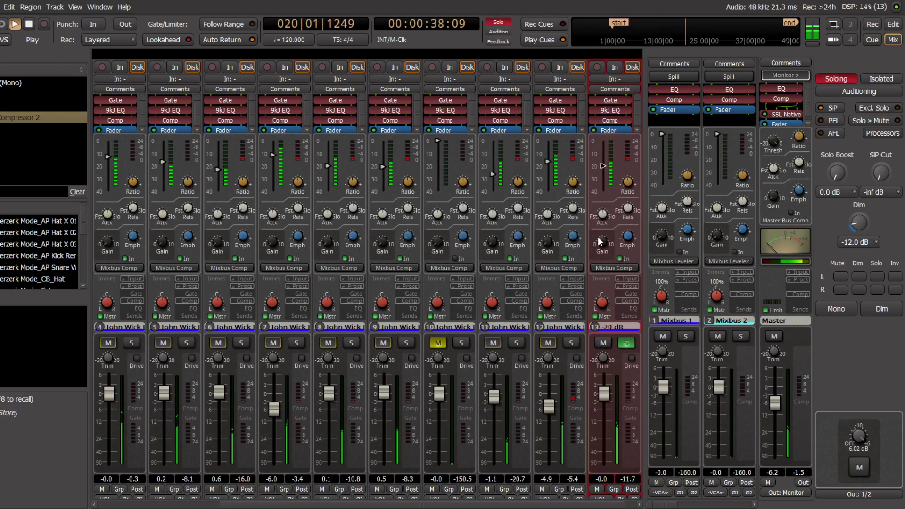
- Set the Synpluck Plectrum channel's low-mid EQ gain to -1.7 dB, and raise its fader to 1.6 dB in the unsoloed mix
click(630, 308)
drag(605, 177, 605, 282)
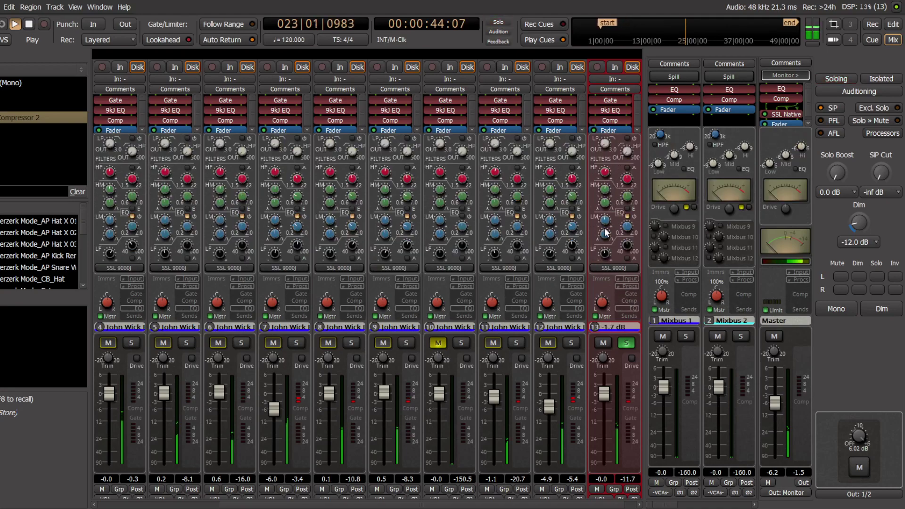
click(629, 343)
key(space)
key(space)
drag(604, 394, 611, 388)
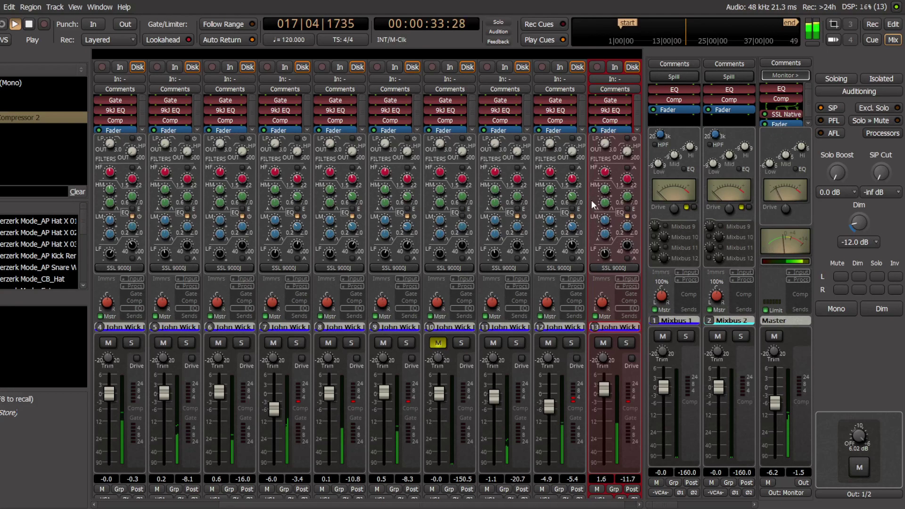
- Set the Synpluck Plectrum channel's high-frequency EQ gain to 4.2 dB and its compressor gain to 2.6 dB
mouse_move(606, 172)
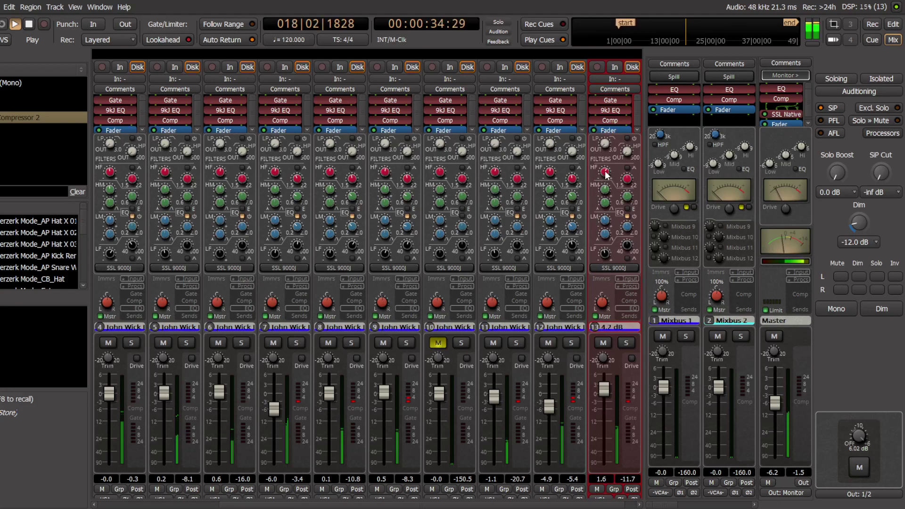
click(633, 259)
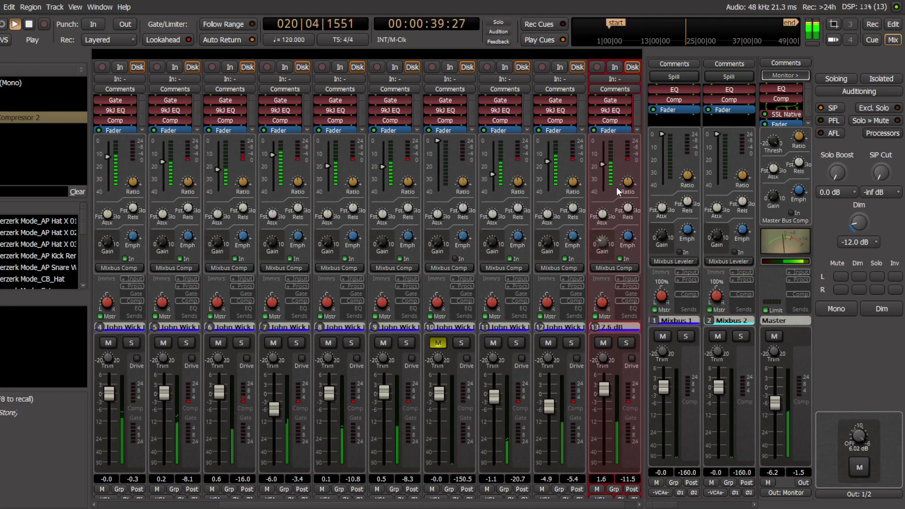
click(630, 309)
- Lower the Synpluck Plectrum fader to -1.7 dB, and enable its high-pass filter at 201 Hz while the channel is soloed
mouse_move(610, 394)
mouse_down()
mouse_move(600, 424)
mouse_move(604, 408)
mouse_up()
key(space)
key(space)
click(627, 343)
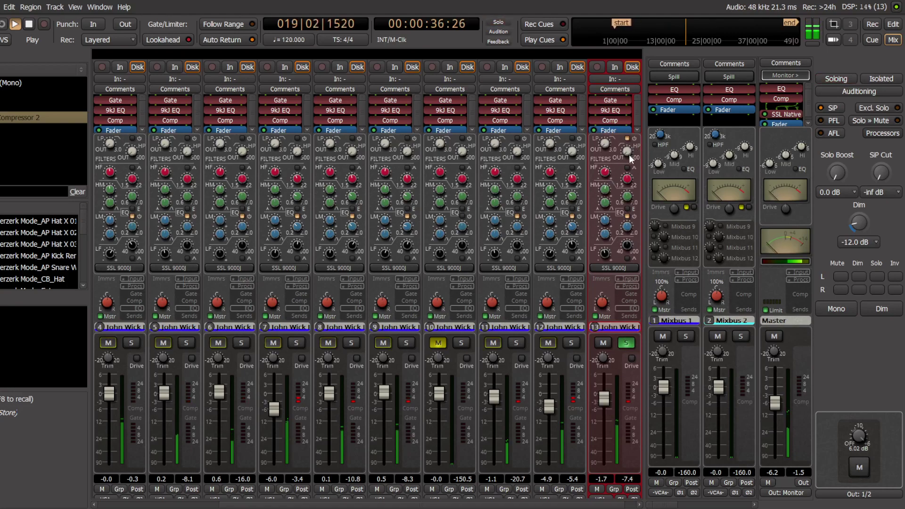
click(628, 344)
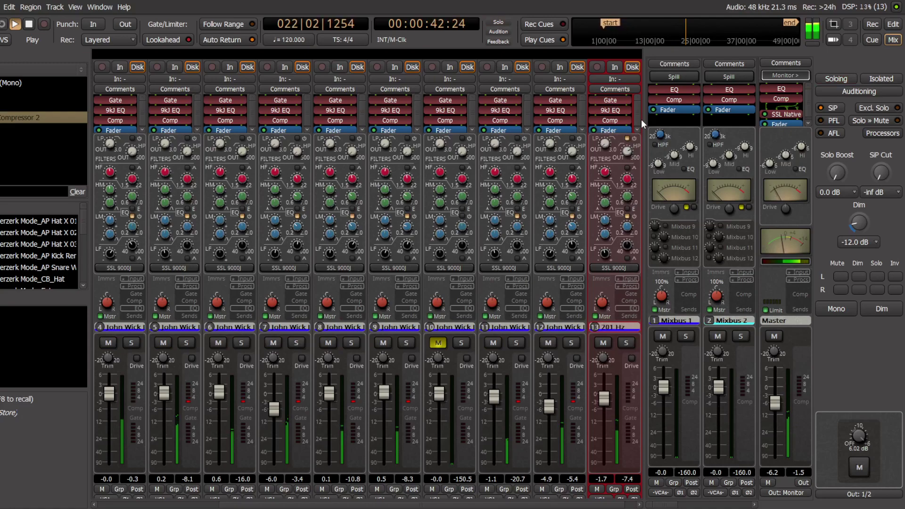
- Replay the section with all channels and gradually raise the Synpluck Plectrum fader to 0.1 dB
scroll(607, 401, up, 2)
key(space)
key(space)
scroll(606, 396, up, 1)
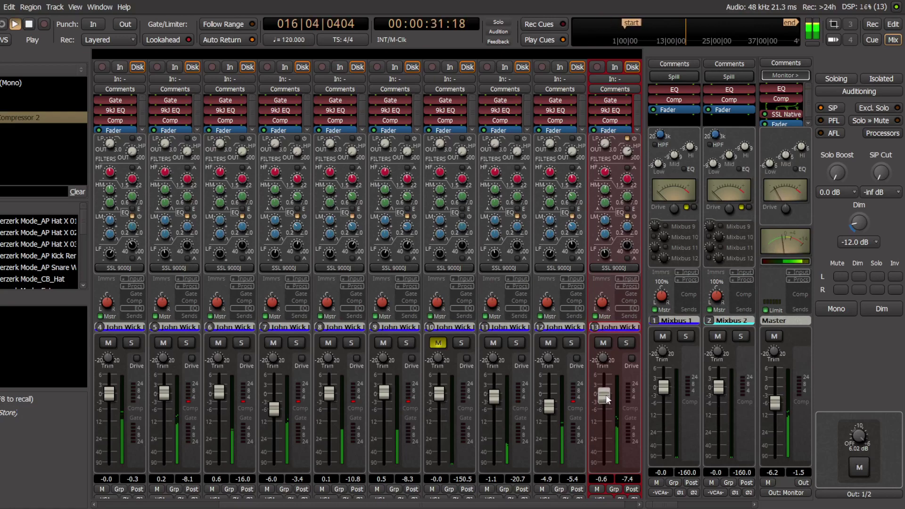
scroll(606, 394, up, 1)
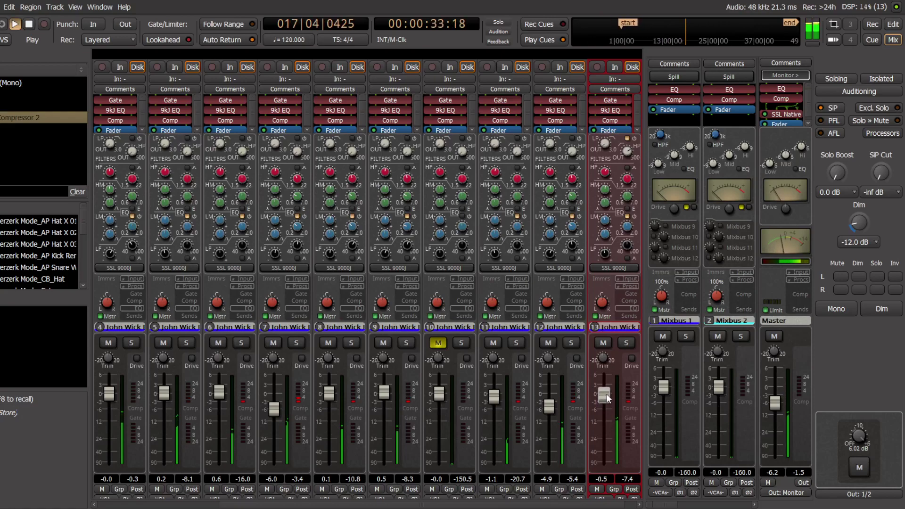
scroll(608, 399, up, 1)
scroll(608, 399, up, 2)
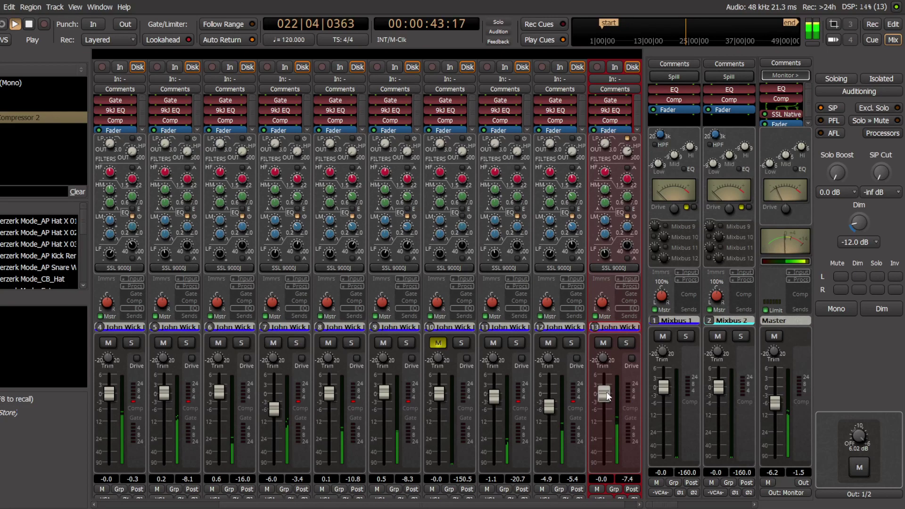
drag(607, 397, 607, 396)
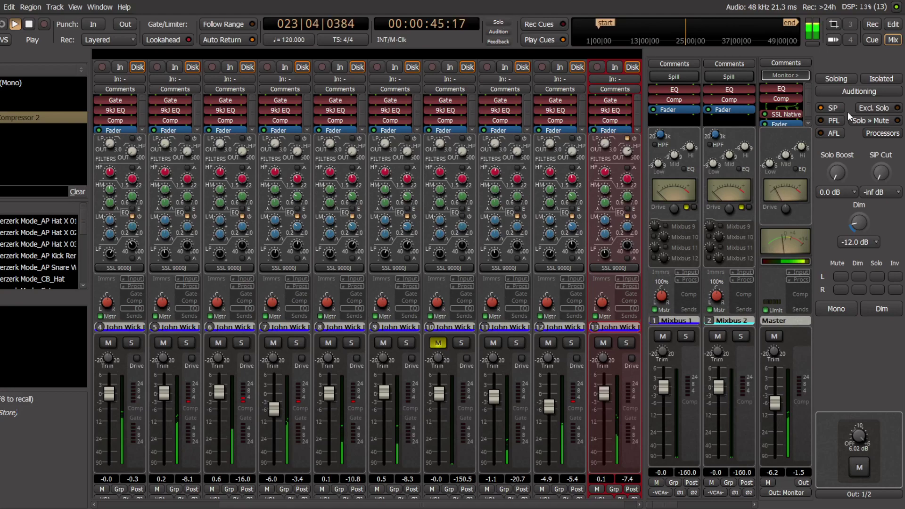
- Select the MA WormHole RetroFuture FX track and play the song from just before its clip near the end
click(893, 24)
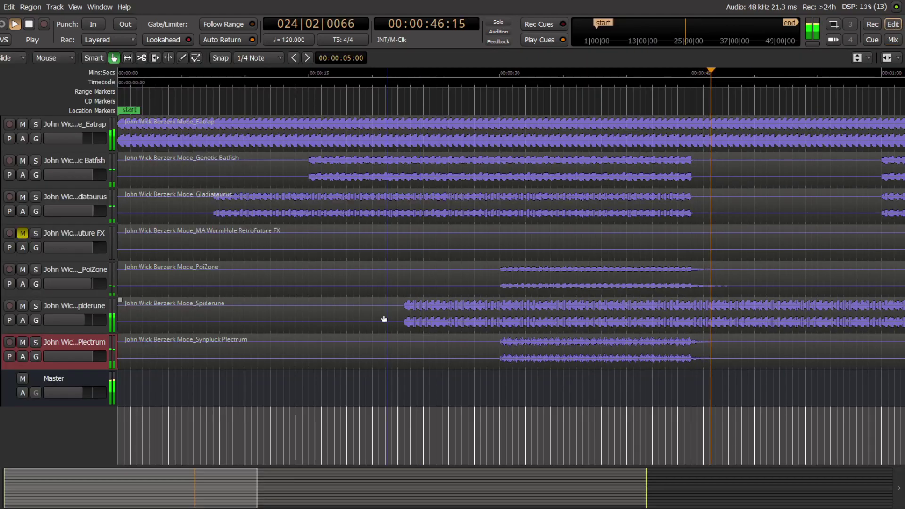
click(96, 227)
drag(172, 489, 607, 453)
key(space)
drag(212, 490, 687, 429)
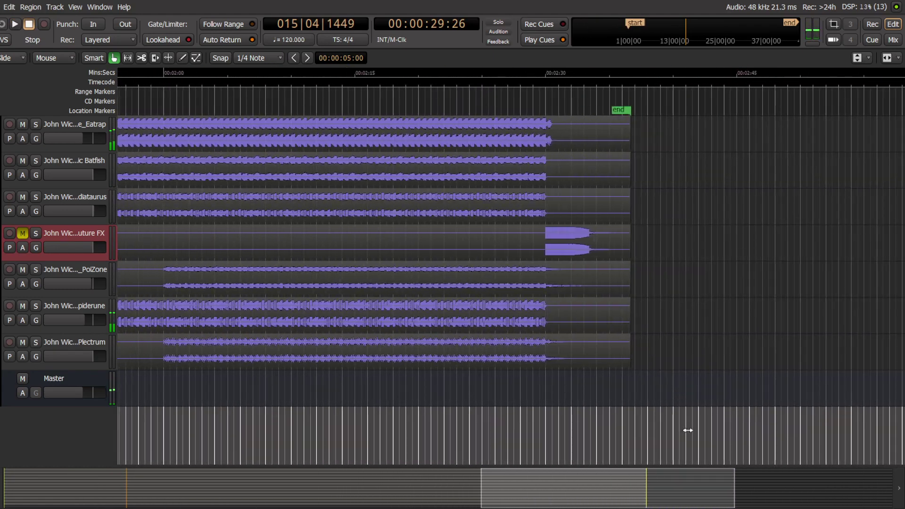
click(521, 99)
key(space)
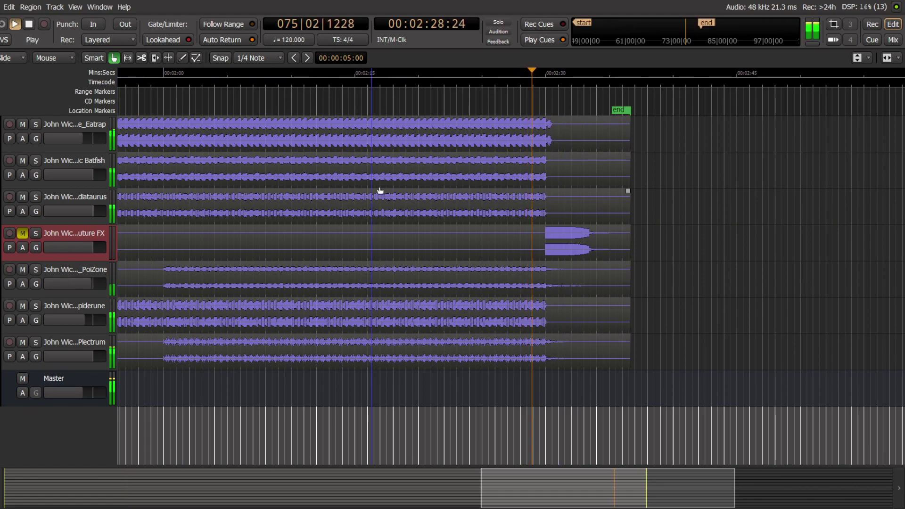
- Unmute the MA WormHole RetroFuture FX channel in the mixer while replaying the song's ending
click(893, 39)
key(space)
key(space)
click(434, 344)
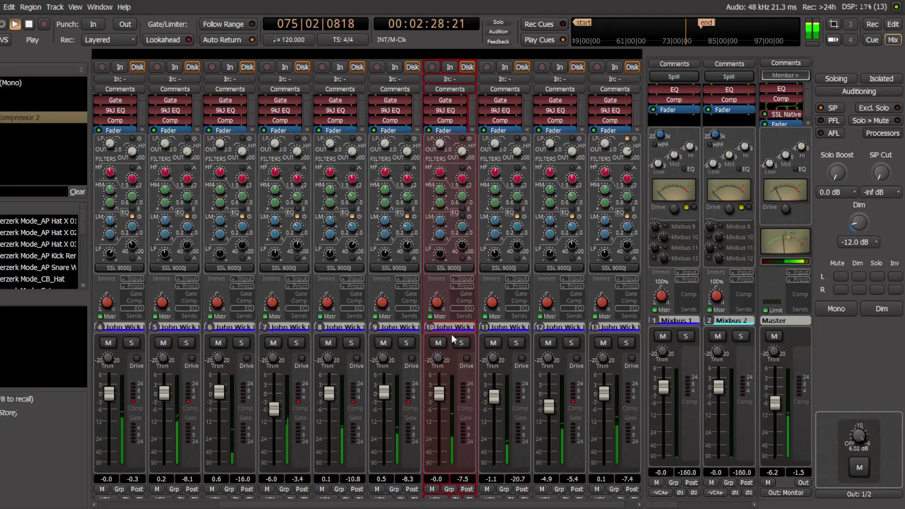
- Replay the ending and set the MA WormHole RetroFuture FX channel's compressor threshold to -13 dB
click(463, 300)
mouse_move(464, 186)
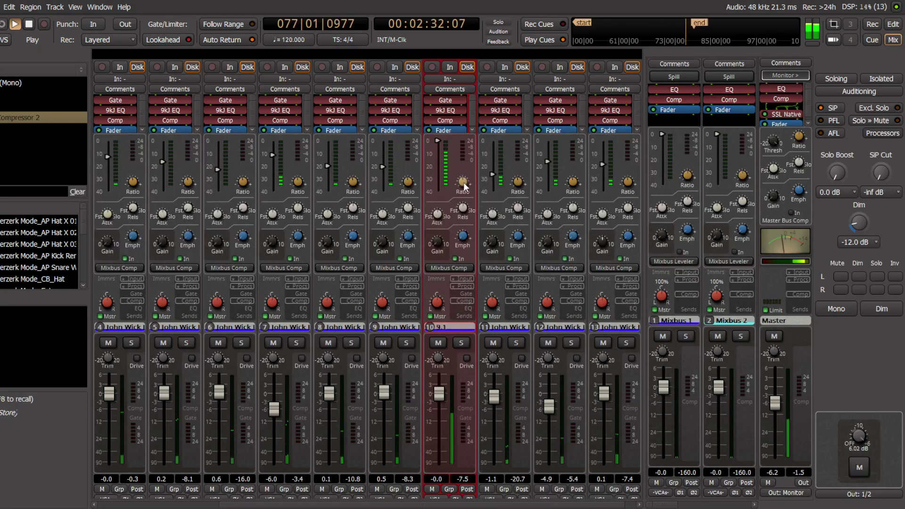
key(space)
key(space)
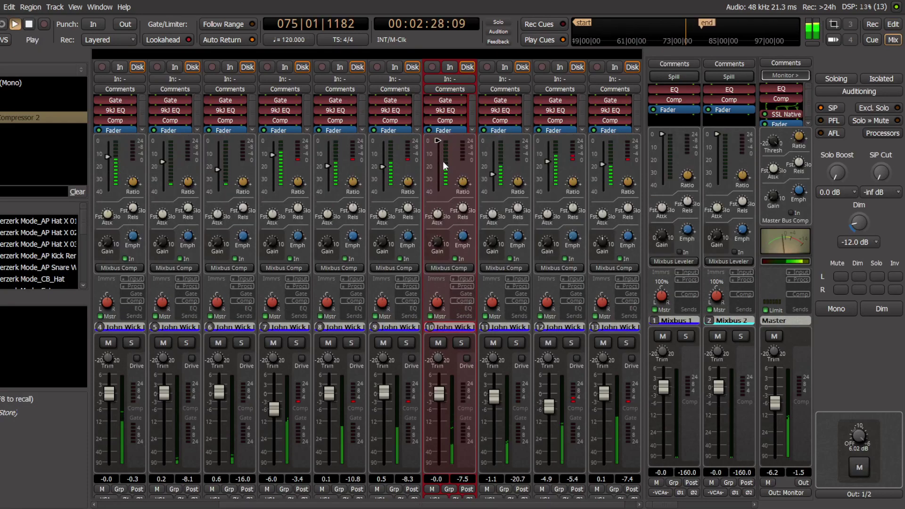
drag(437, 138, 438, 208)
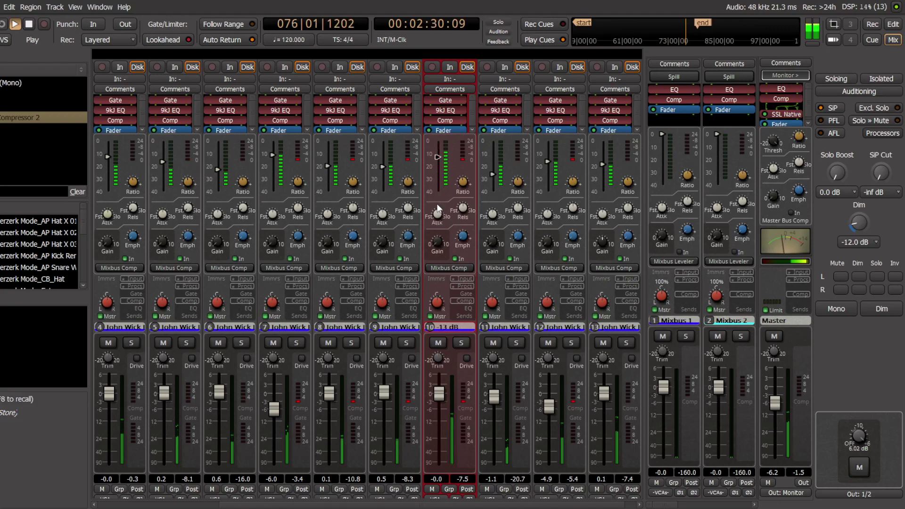
- Adjust the MA WormHole RetroFuture FX channel's EQ, with the high-frequency band at 5.7 kHz and a band gain of 1.2 dB
click(468, 310)
key(space)
key(space)
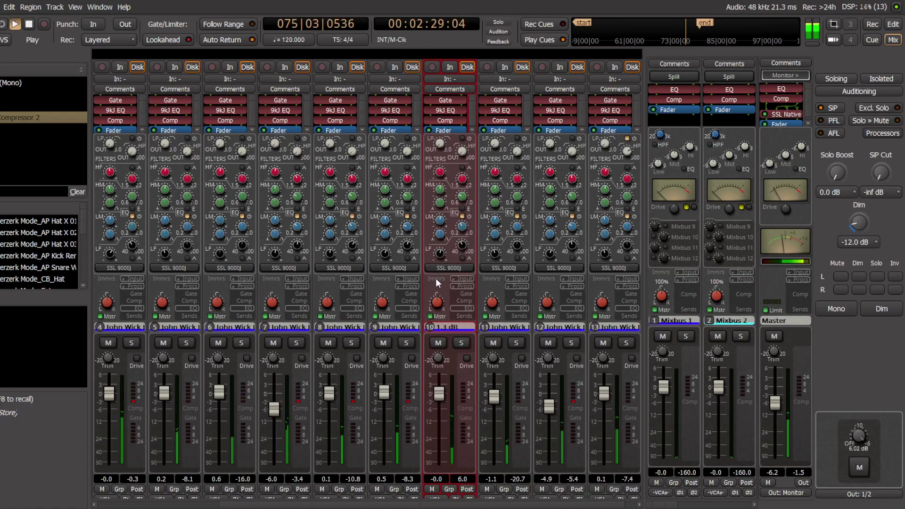
drag(441, 171, 468, 106)
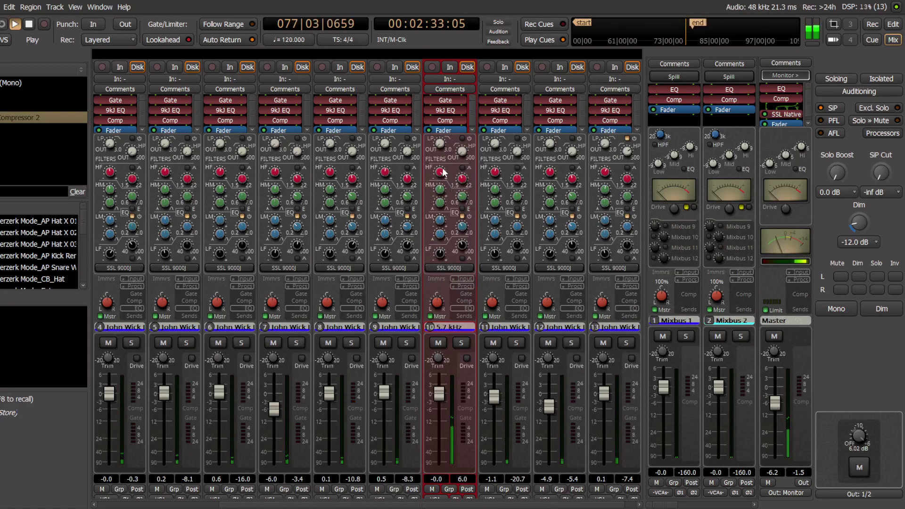
drag(430, 288, 433, 264)
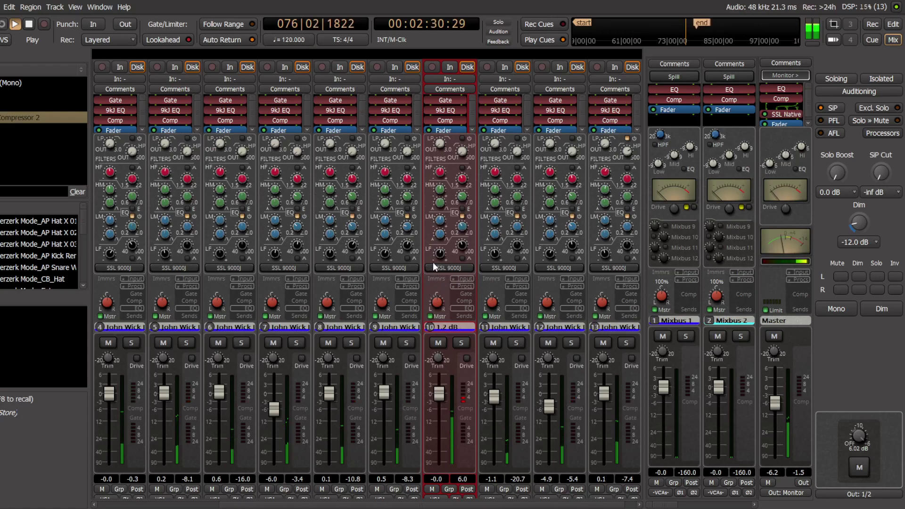
- Lower the MA WormHole RetroFuture FX fader to -4.2 dB and replay the song's ending
mouse_move(438, 391)
mouse_down()
mouse_move(437, 447)
mouse_move(443, 408)
mouse_up()
key(space)
key(space)
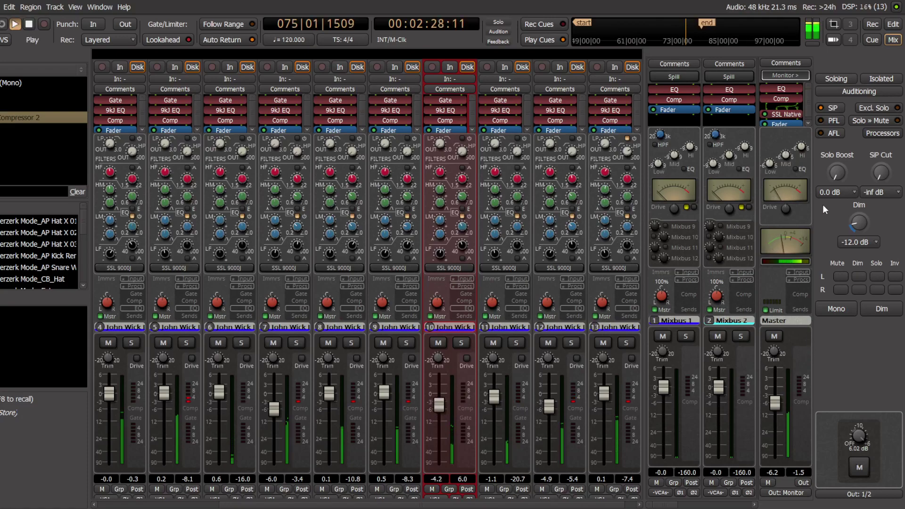
- Play the song from about the 2:00 mark, and enable and adjust the Master bus EQ
click(892, 26)
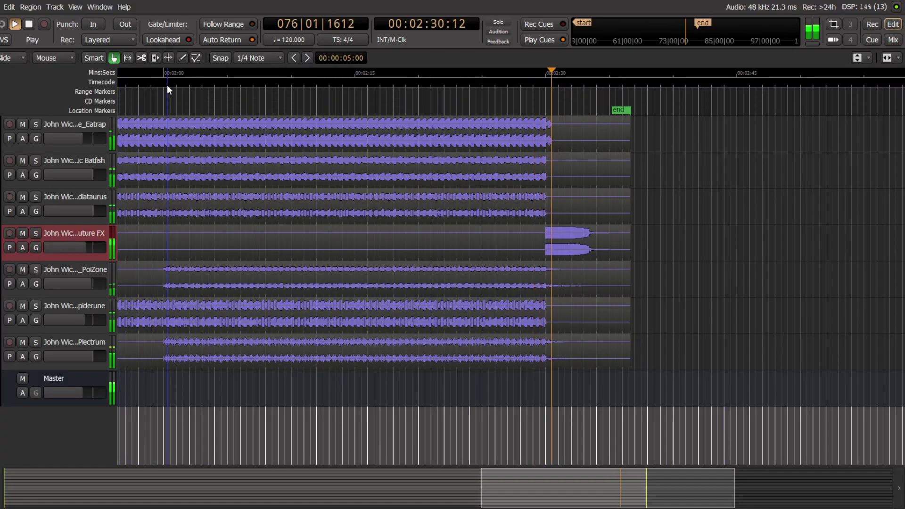
drag(161, 93, 155, 96)
click(893, 39)
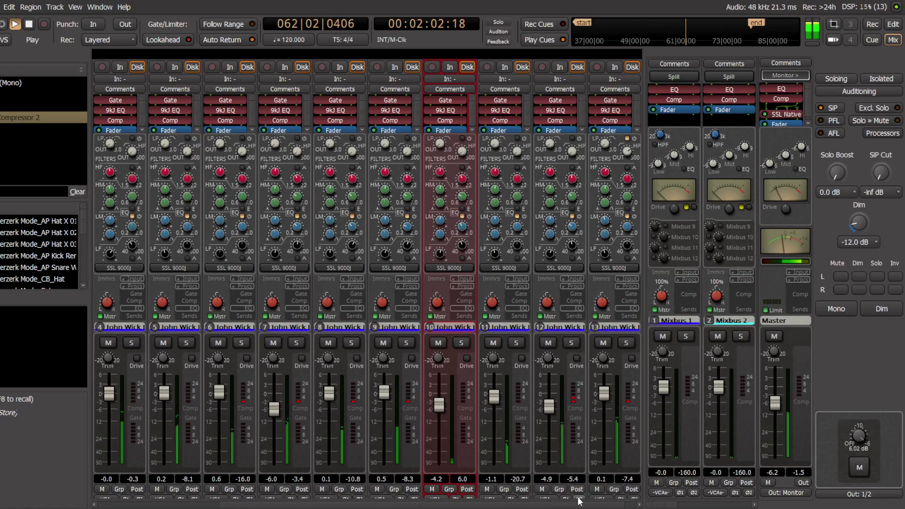
drag(582, 506, 446, 506)
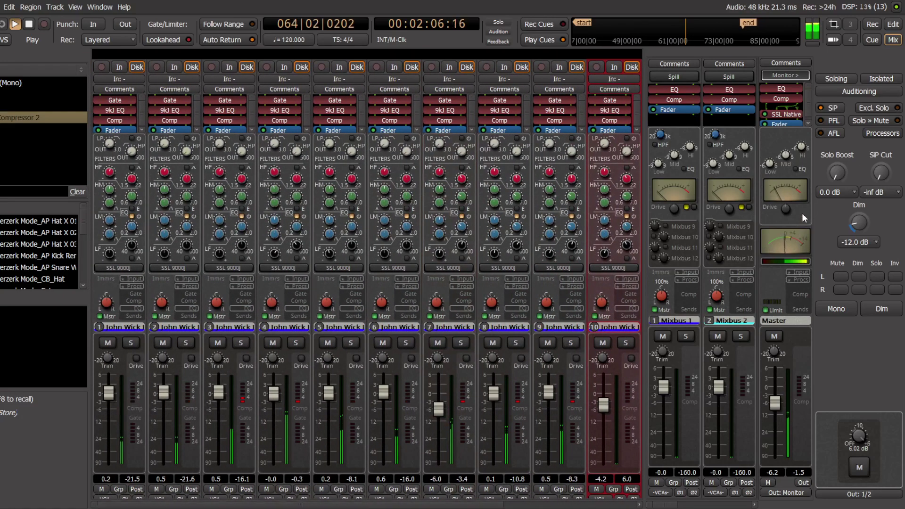
drag(772, 162, 783, 211)
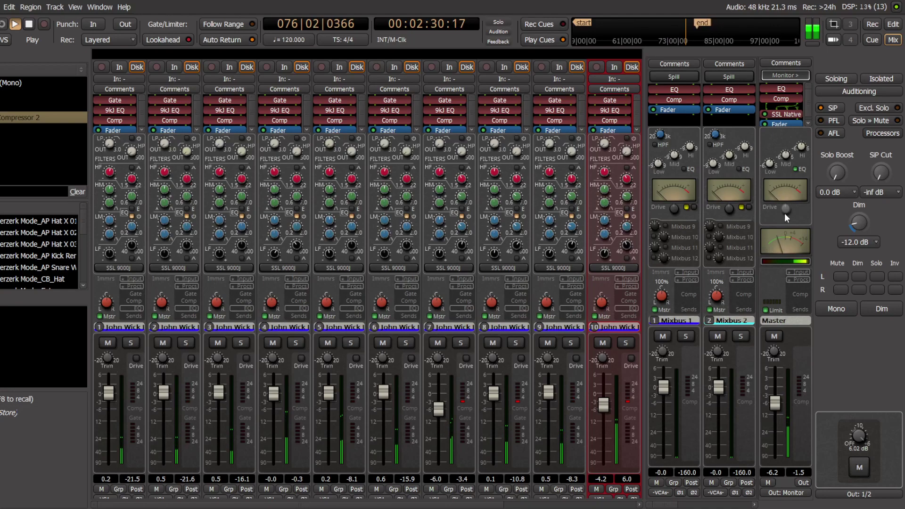
- Lower the Master fader to -6.5 dB while replaying the ending, and stop playback after the song finishes
key(space)
key(space)
click(785, 208)
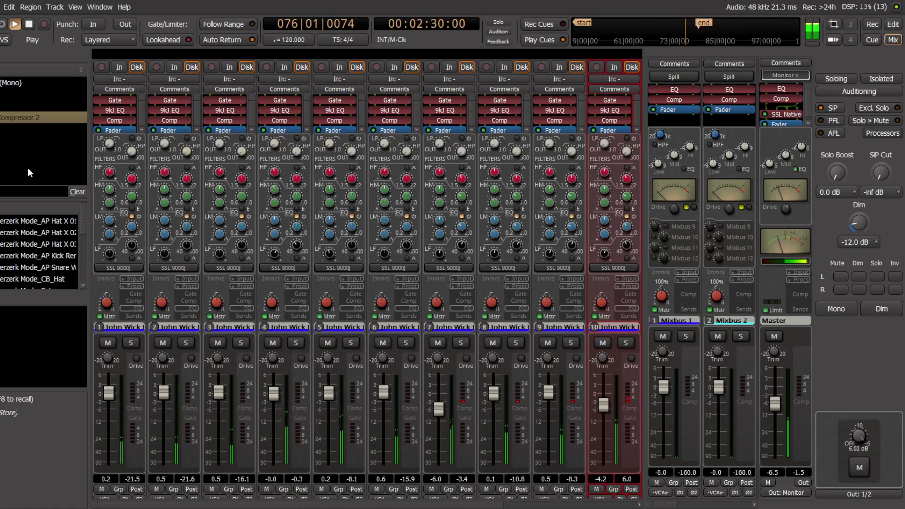
mouse_move(475, 505)
mouse_down()
mouse_move(606, 505)
mouse_move(466, 505)
mouse_up()
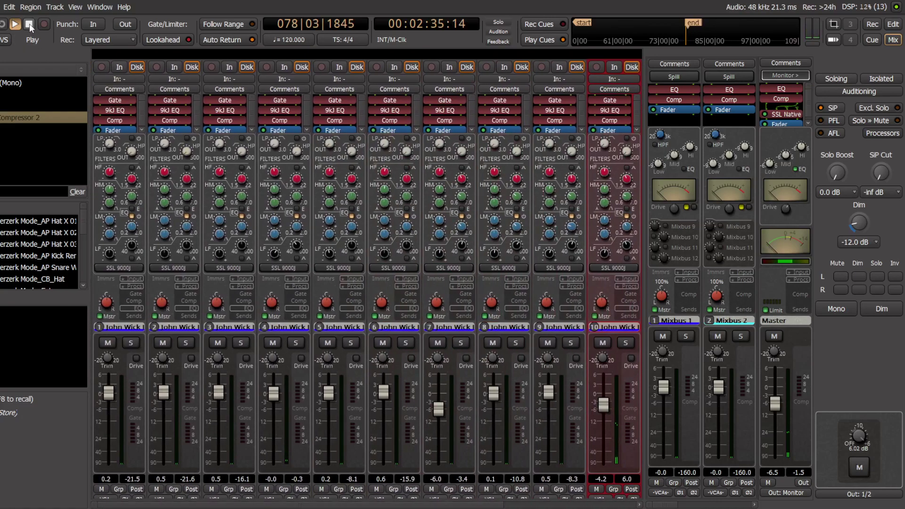
key(space)
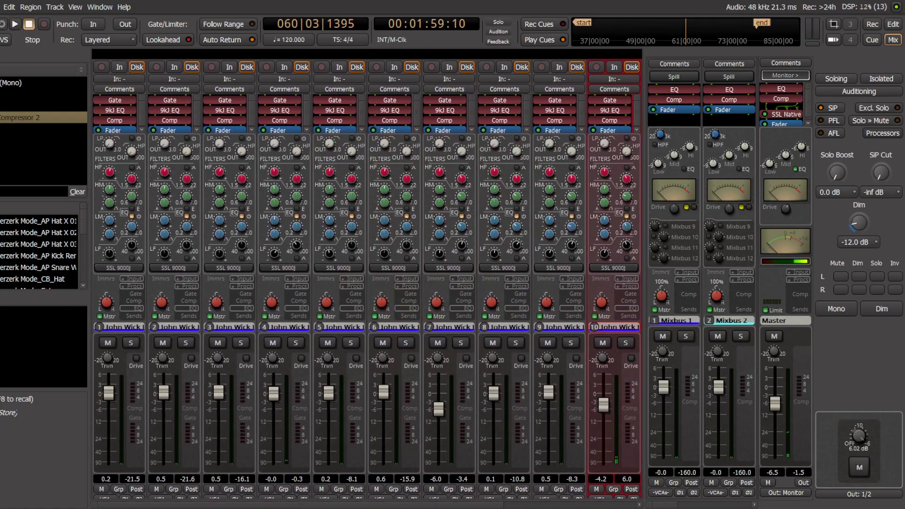
- Play the song from the beginning and lower the AP Snare Whaled fader to -0.2 dB
key(Home)
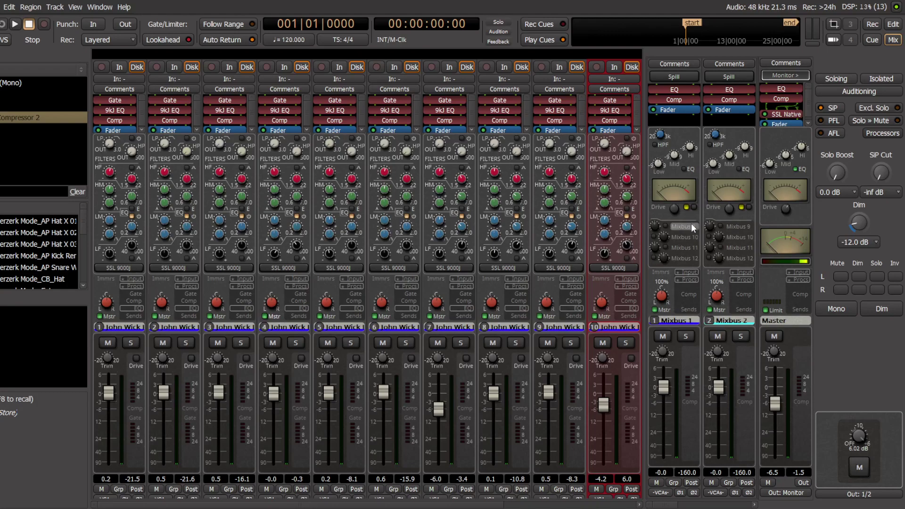
click(693, 208)
click(14, 25)
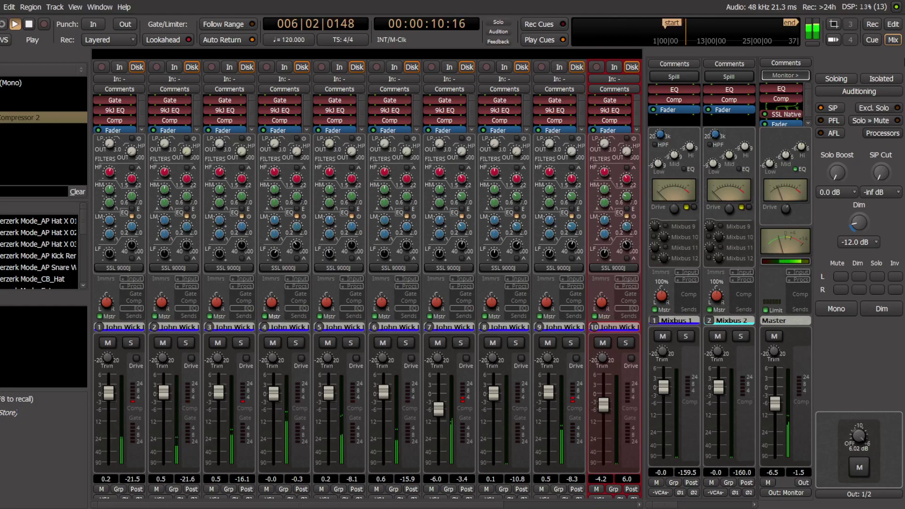
click(893, 24)
scroll(62, 204, up, 6)
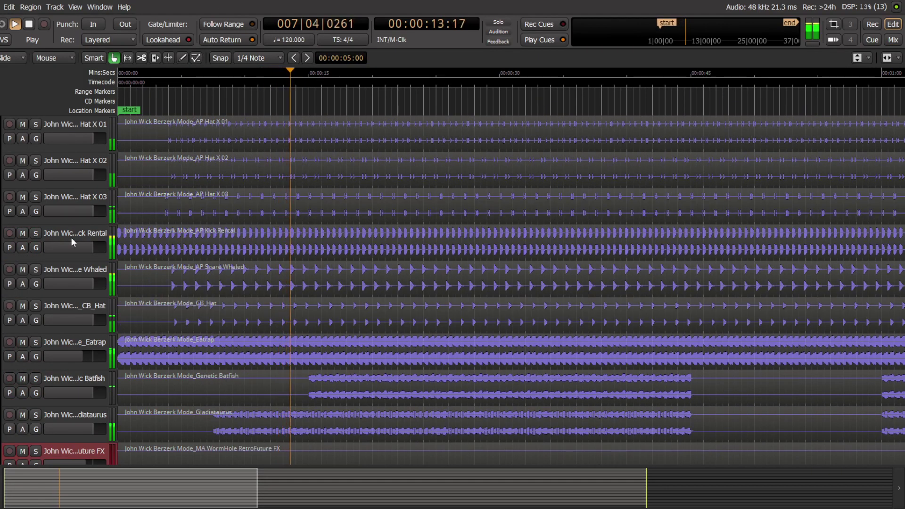
click(77, 266)
click(894, 39)
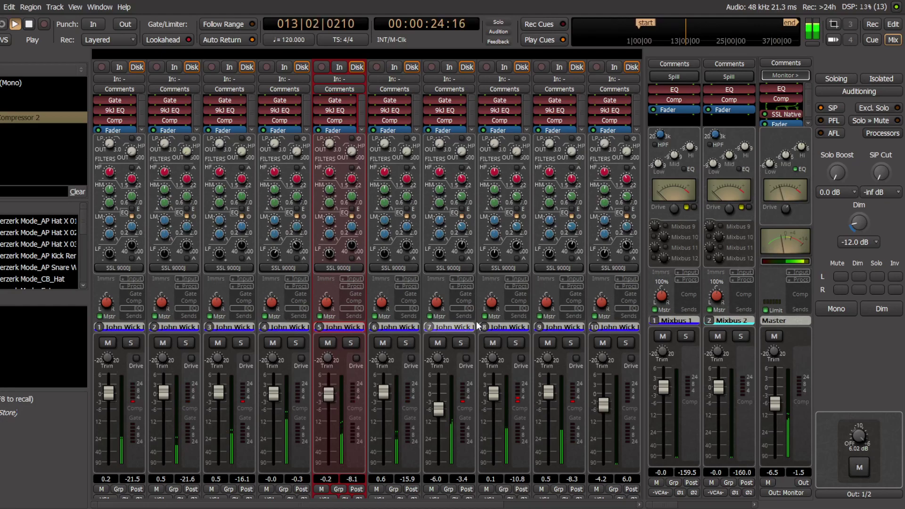
- Raise the CB_Hat fader to 0.8 dB and lower the Master fader to -6.7 dB during playback
key(alt+e)
click(71, 312)
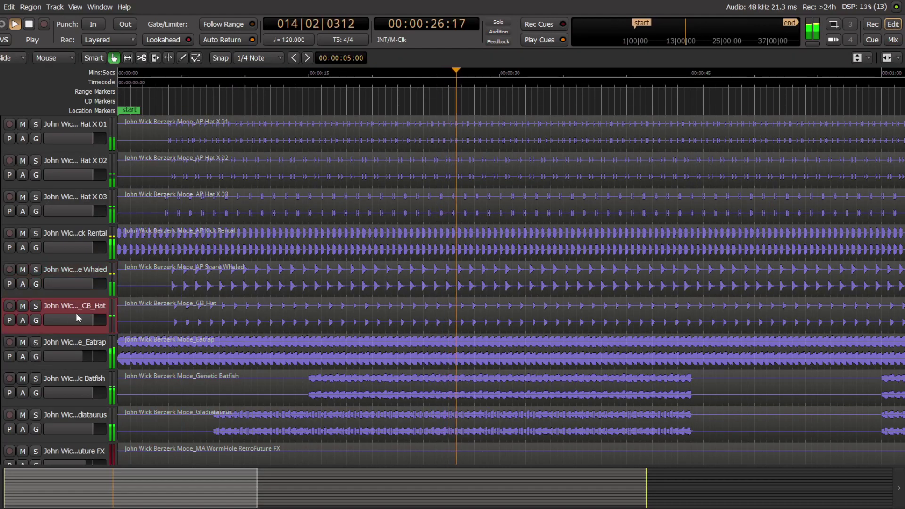
click(892, 41)
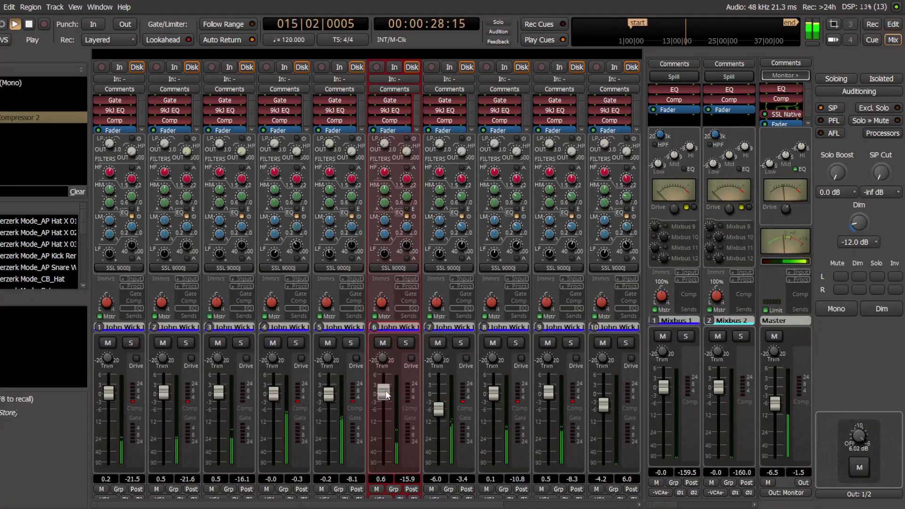
drag(386, 394, 386, 394)
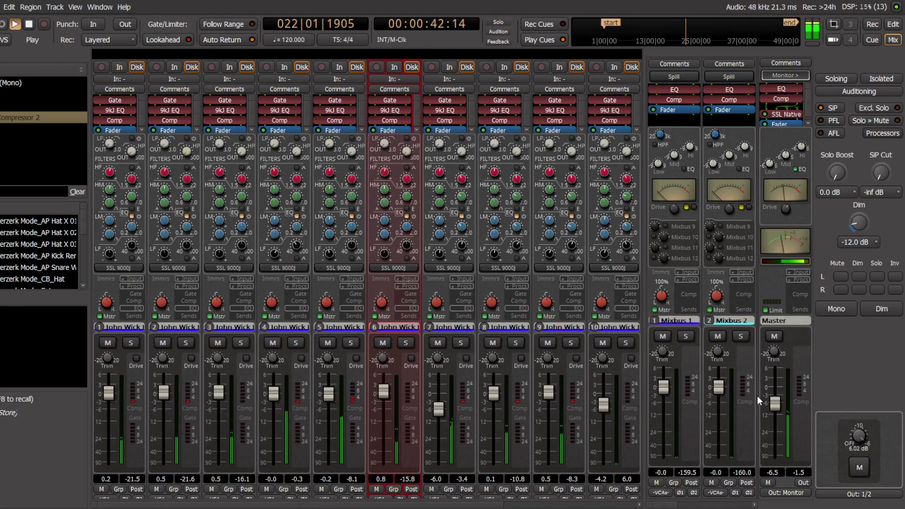
drag(776, 409, 776, 410)
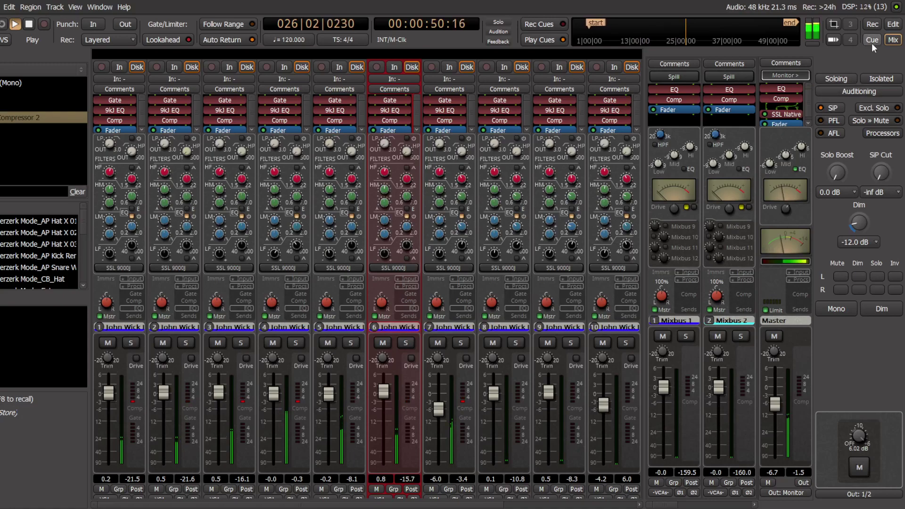
- Briefly solo the Eatrap track to check its sound, and restore the full mix
click(892, 26)
scroll(89, 287, down, 4)
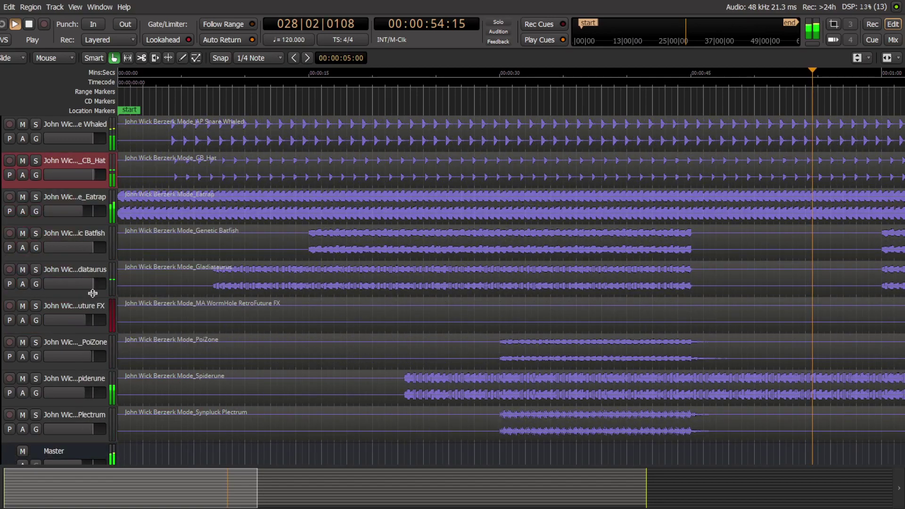
scroll(89, 287, up, 2)
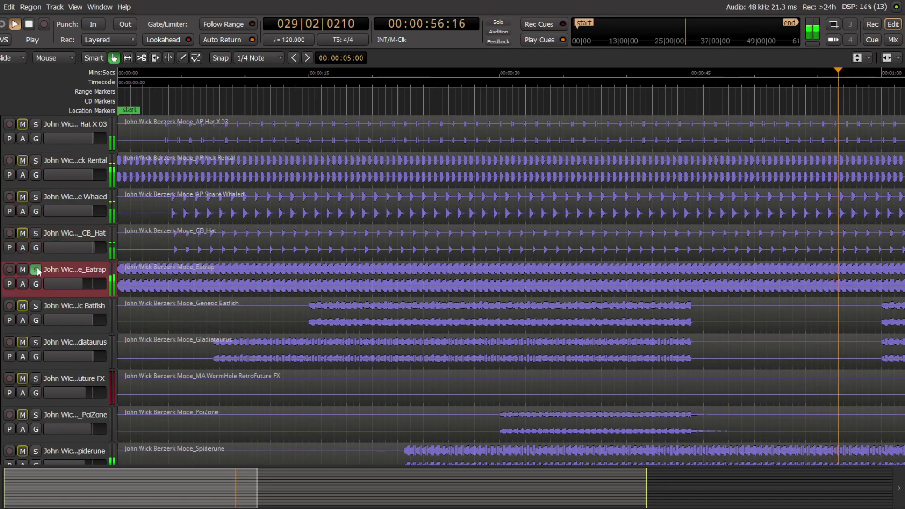
scroll(92, 317, down, 3)
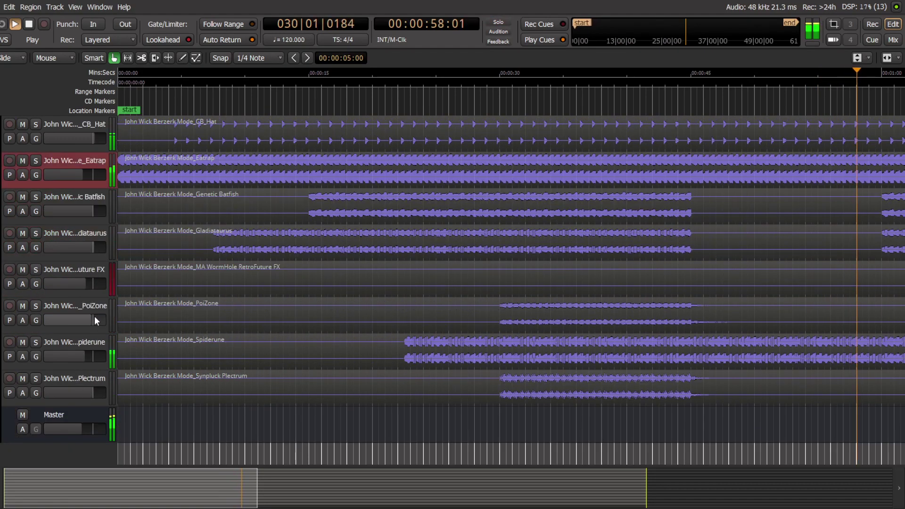
- Check Spiderune soloed, raise its fader to -4.4 dB, and lower the Master fader to -6.9 dB while playing the song through
click(84, 345)
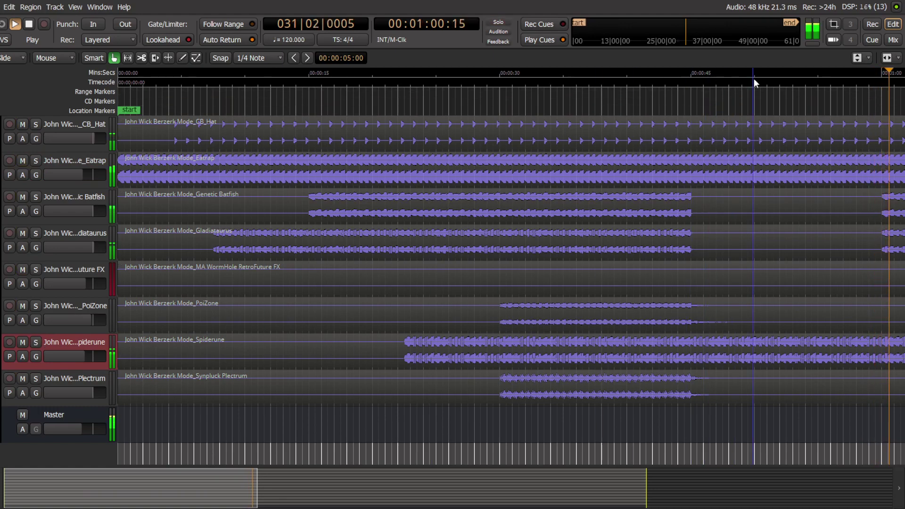
click(893, 39)
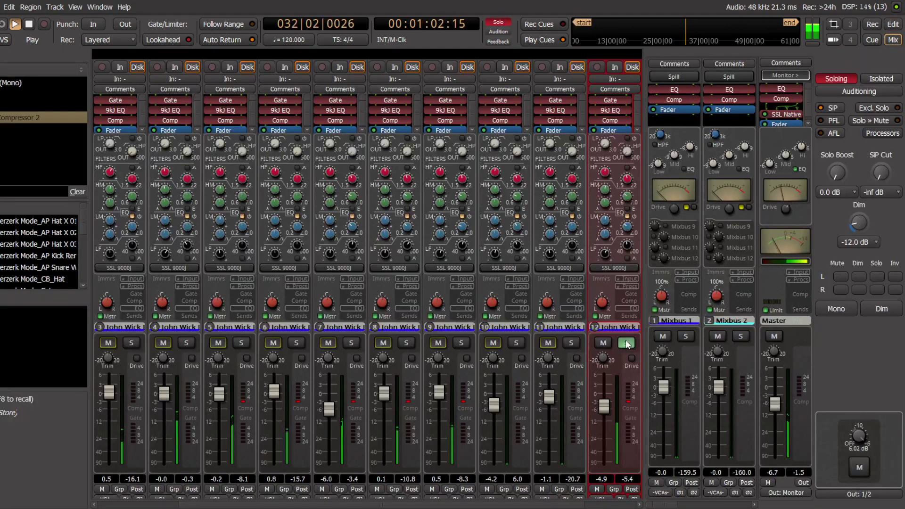
drag(606, 407, 609, 407)
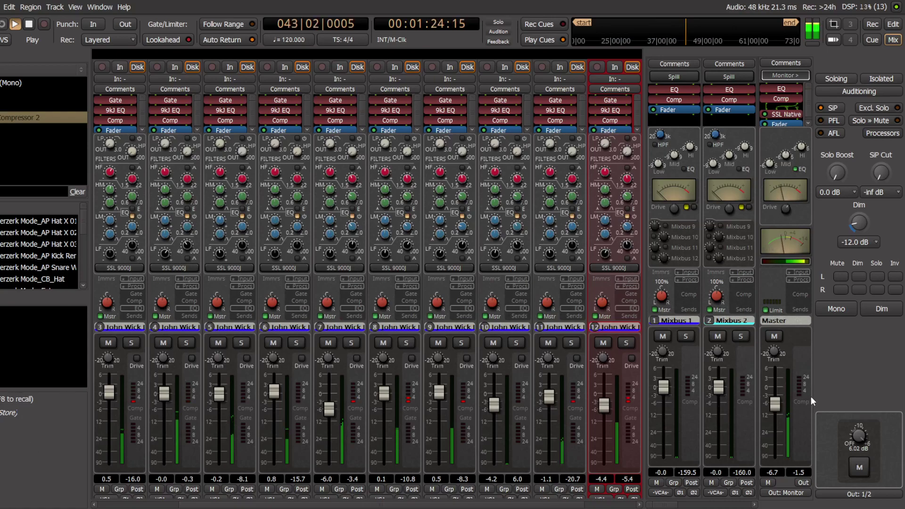
drag(777, 404, 777, 405)
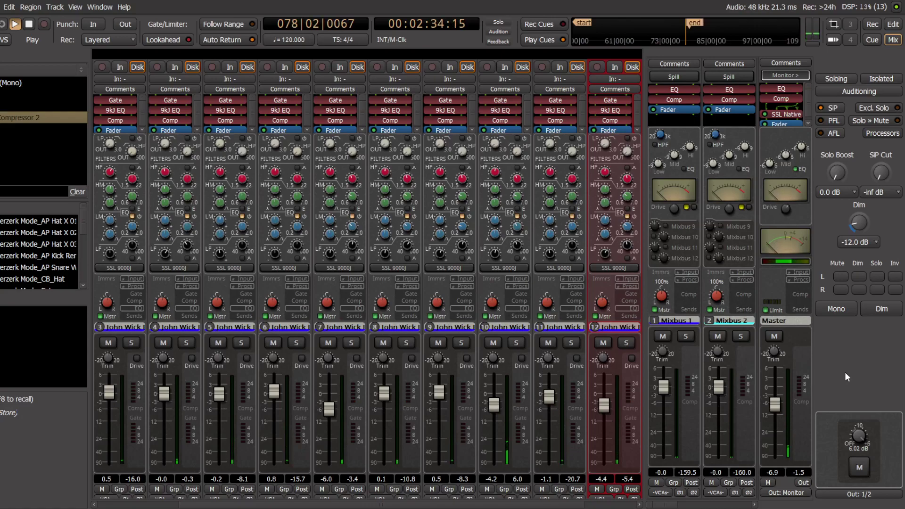
key(space)
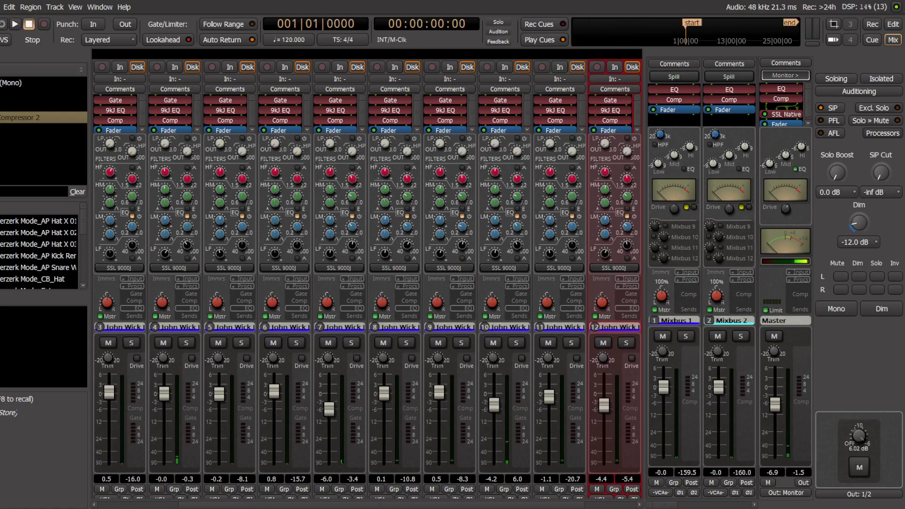